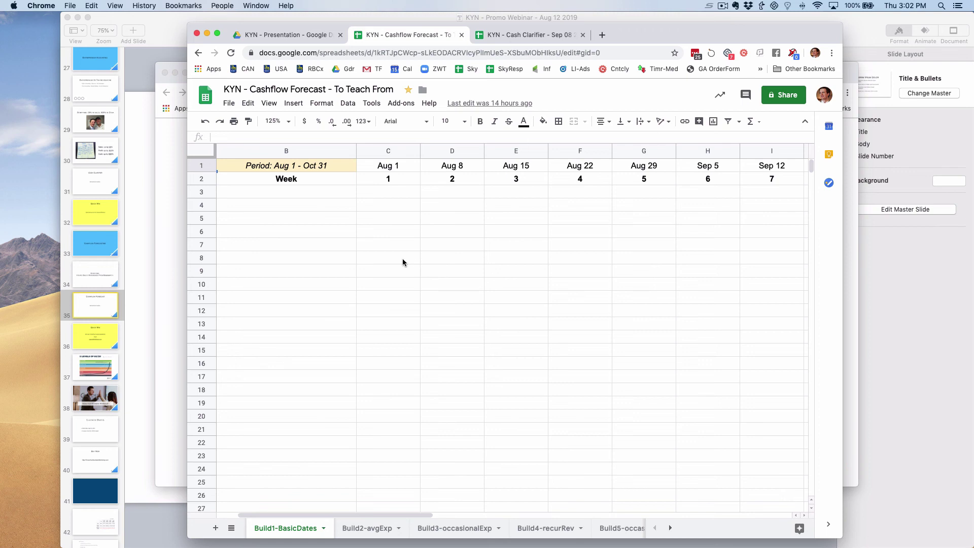
Examine the weekly dates and week numbers in the two header rows of the Build1-BasicDates sheet.
left_click(201, 164)
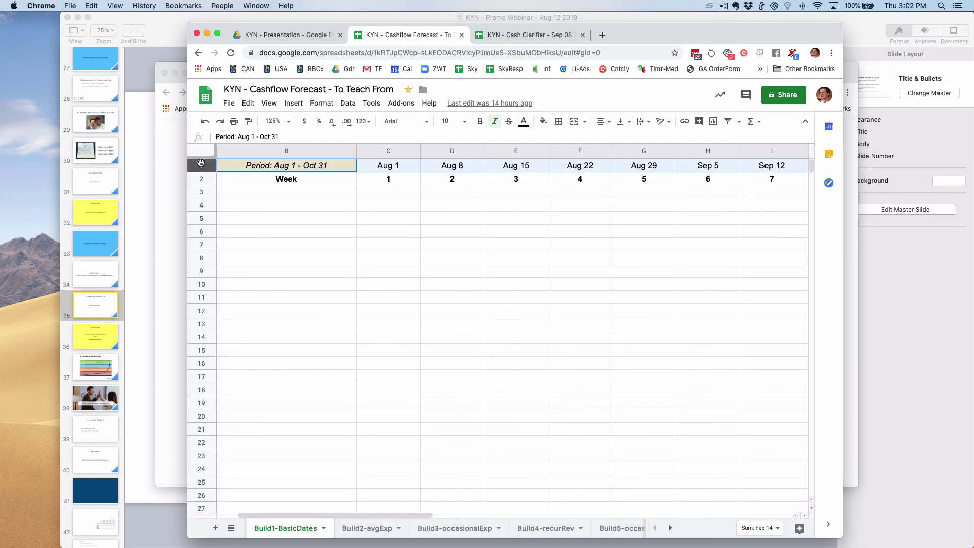
left_click(201, 179)
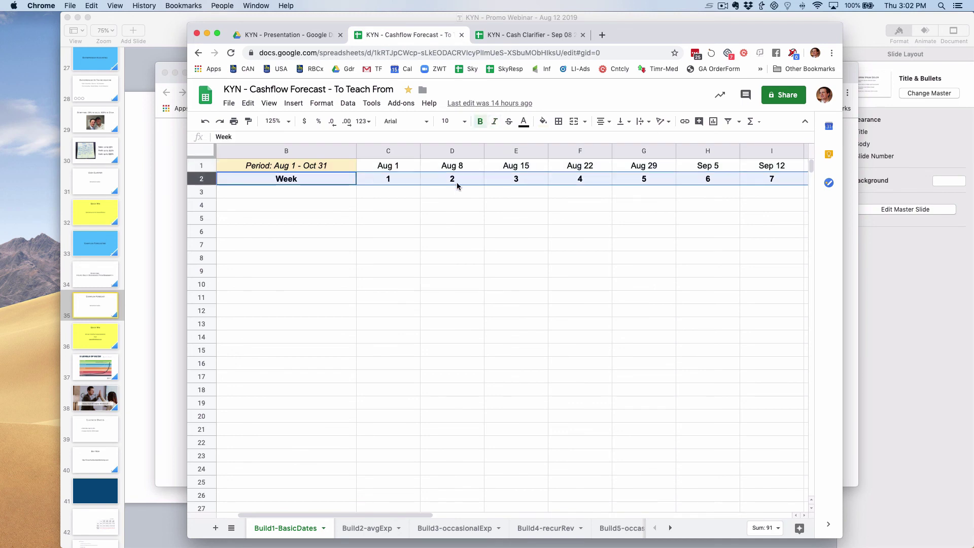
left_click(415, 183)
left_click(457, 184)
left_click(525, 183)
left_click(588, 185)
left_click(678, 184)
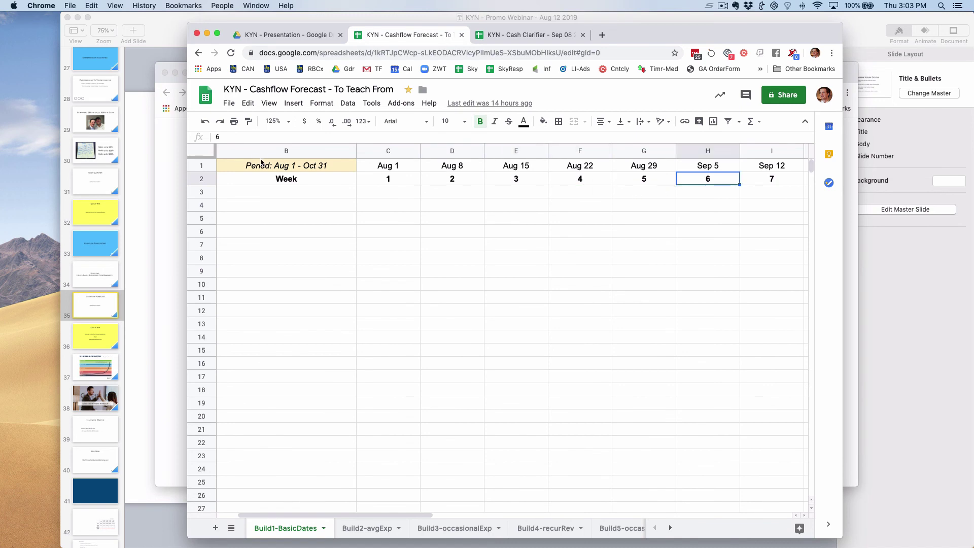
left_click(202, 166)
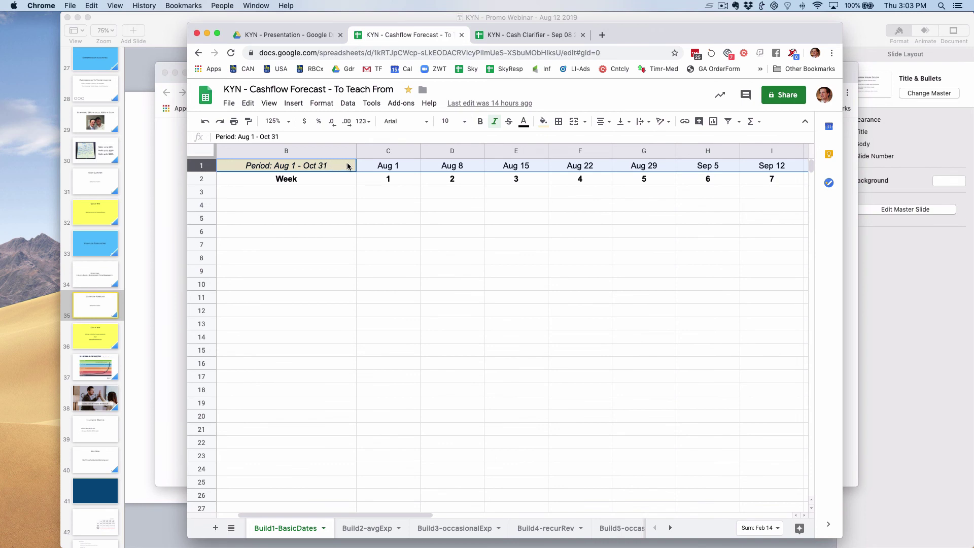
left_click(403, 166)
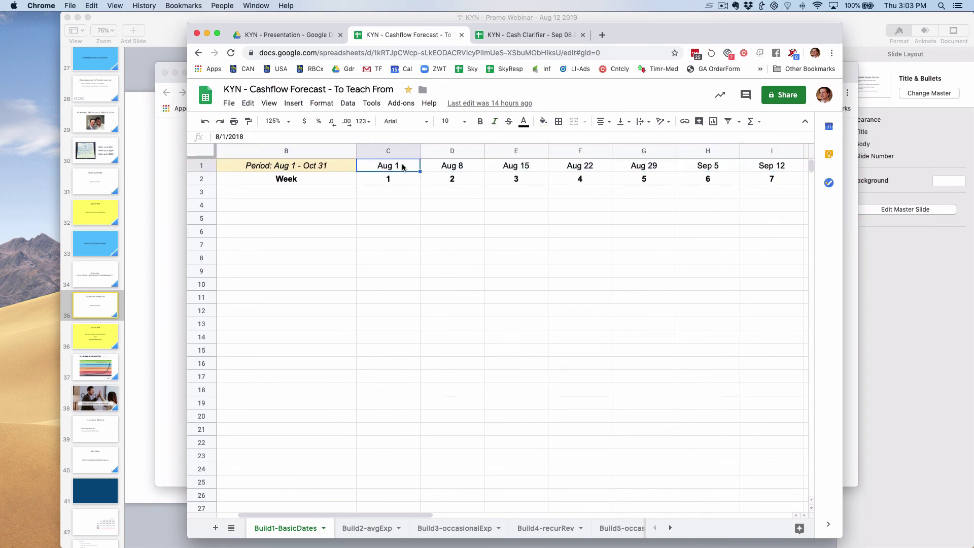
left_click(467, 169)
left_click(545, 170)
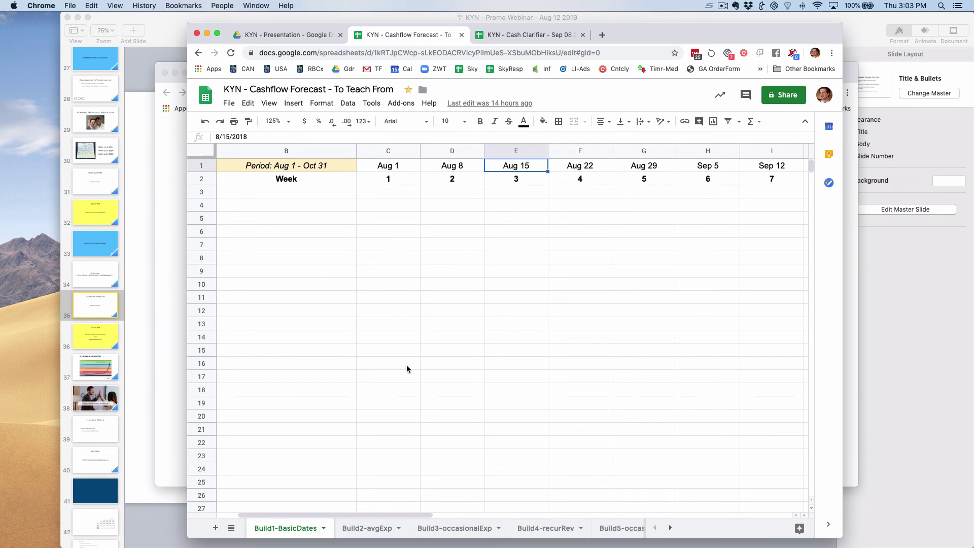
Open the Build2-avgExp sheet and examine which weeks carry the average monthly cash-out expense across the period.
left_click(363, 528)
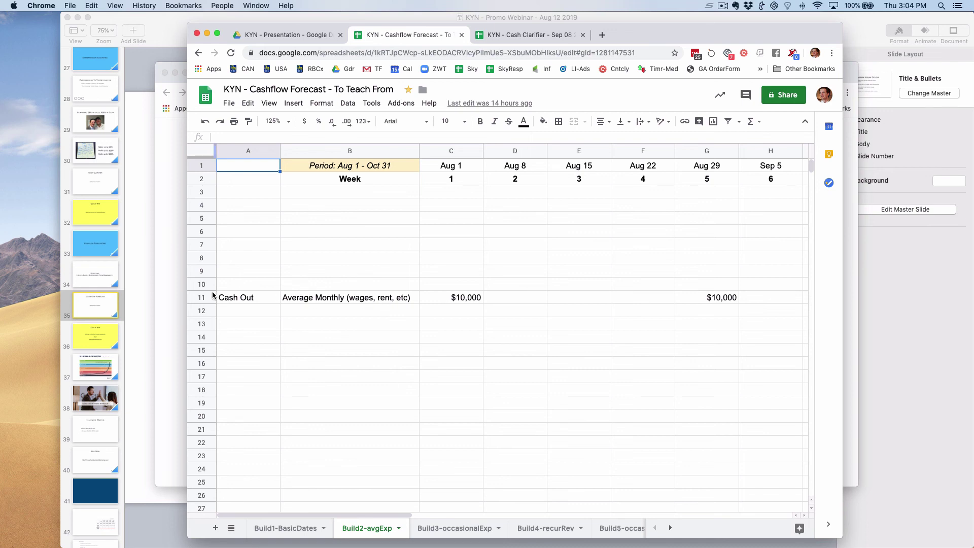
left_click(451, 299)
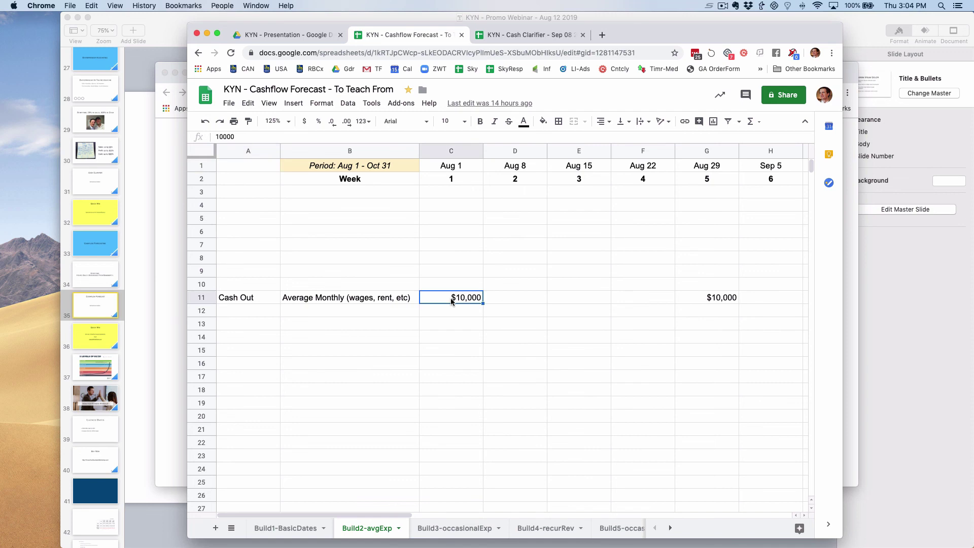
left_click(451, 153)
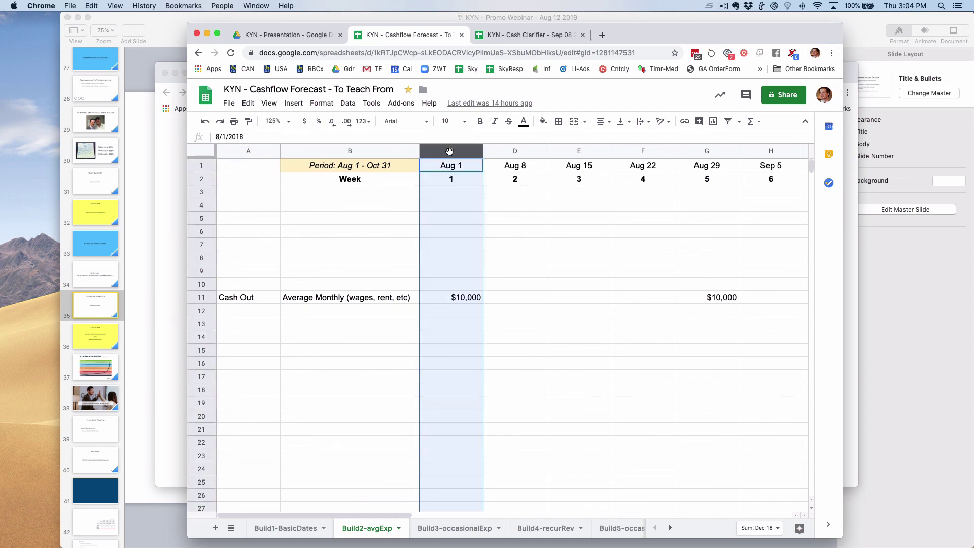
left_click(709, 152)
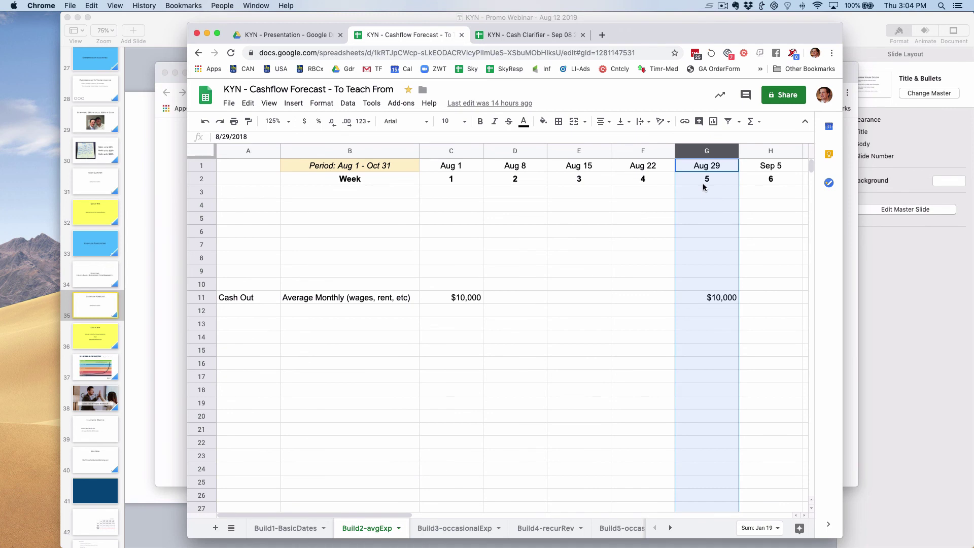
scroll(703, 188, "right", 4)
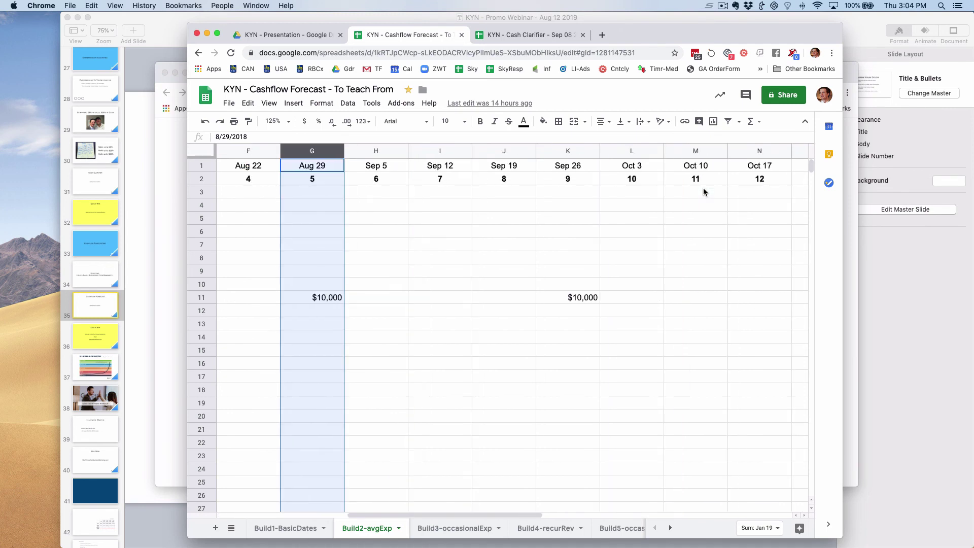
left_click(583, 153)
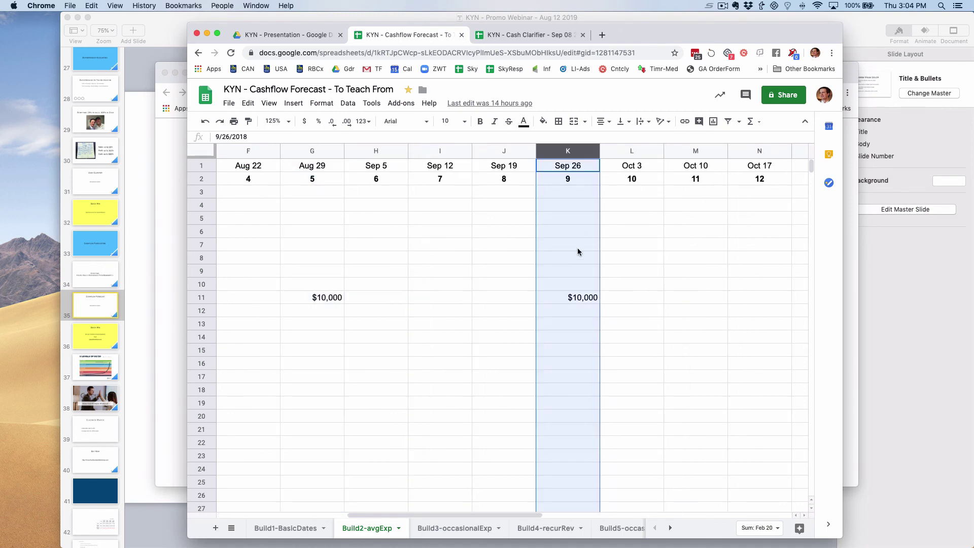
scroll(579, 251, "left", 5)
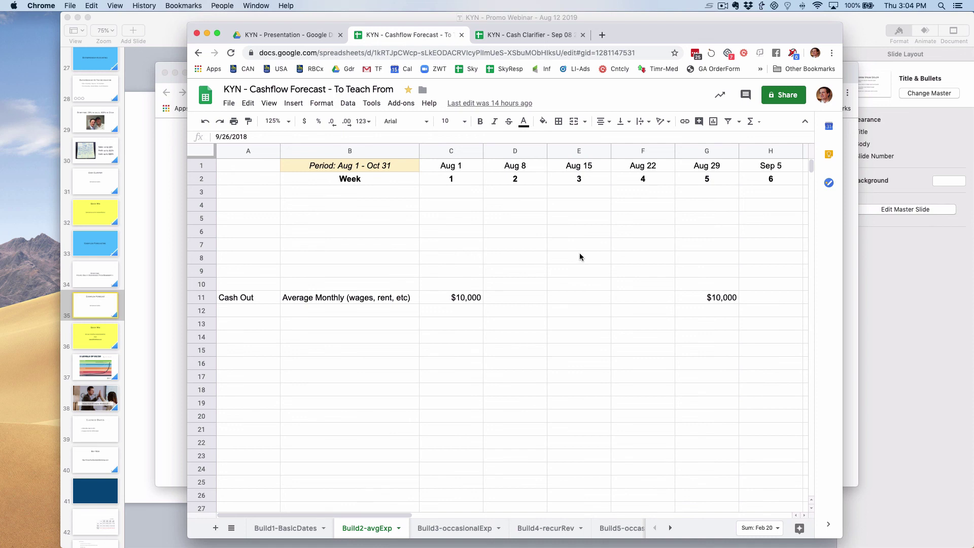
scroll(581, 258, "right", 1)
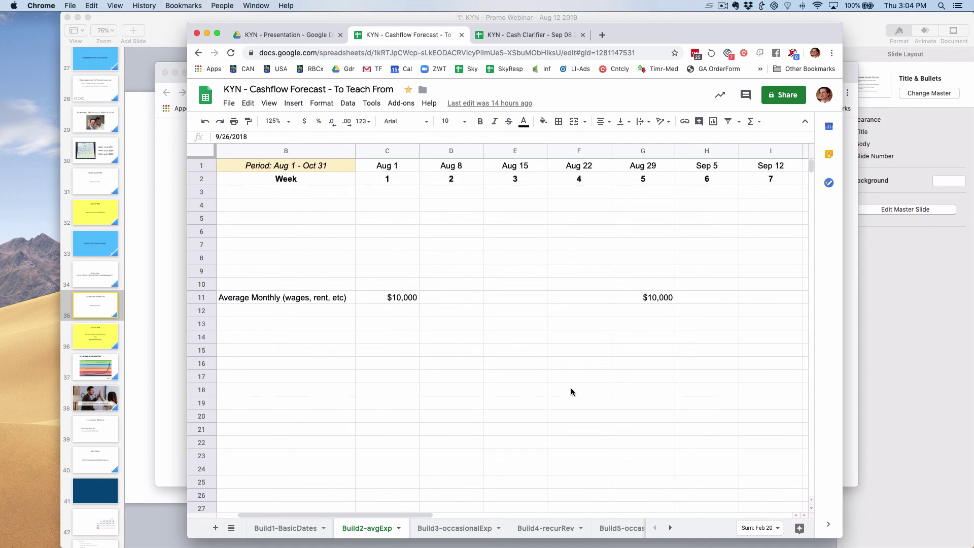
Open the Build3-occasionalExp sheet and examine the weekly amounts for the Commission #1 and Commission #2 expenses.
left_click(445, 532)
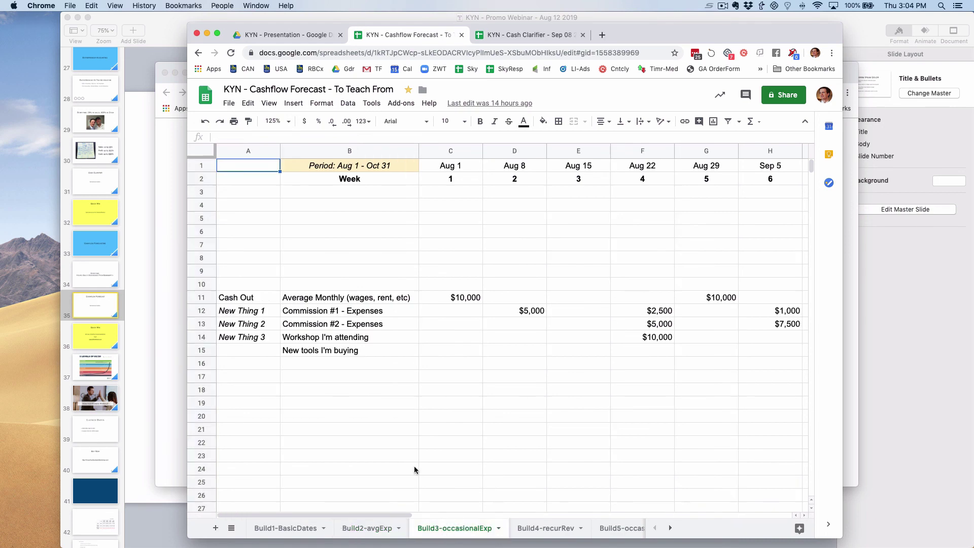
left_click(205, 310)
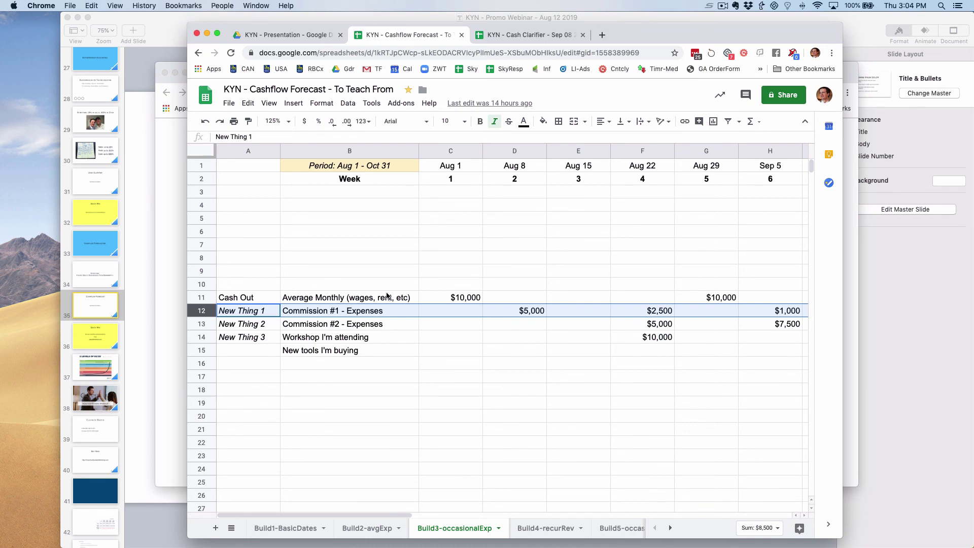
left_click(496, 314)
left_click(630, 315)
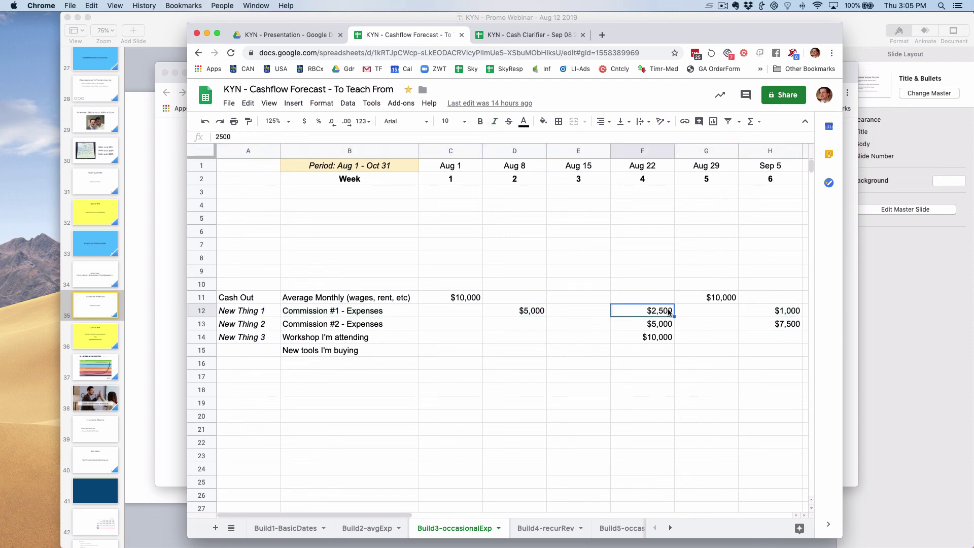
left_click(754, 312)
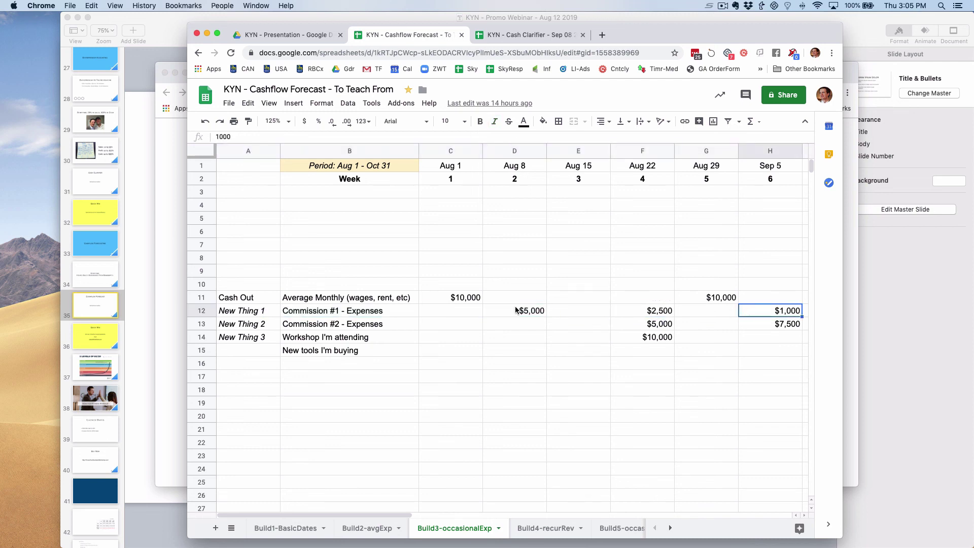
left_click(200, 325)
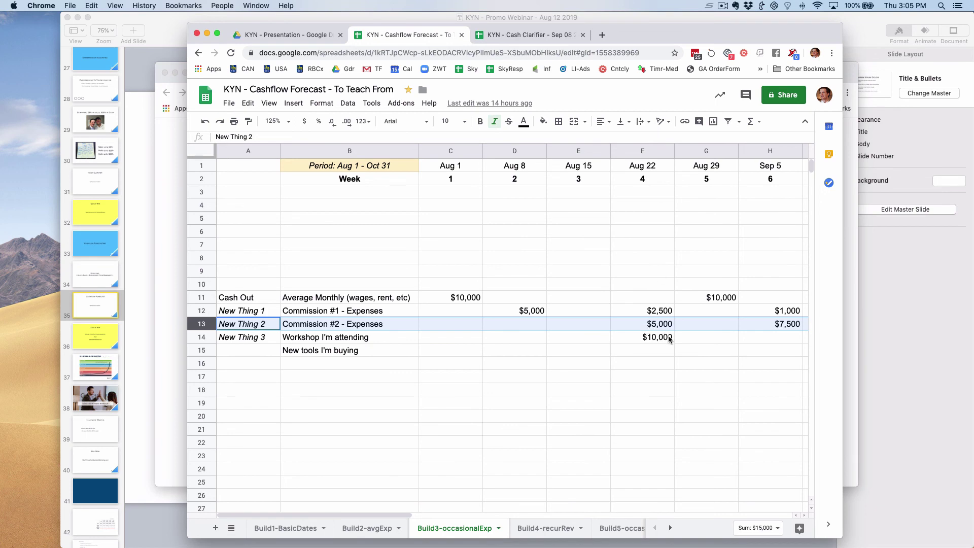
left_click(654, 326)
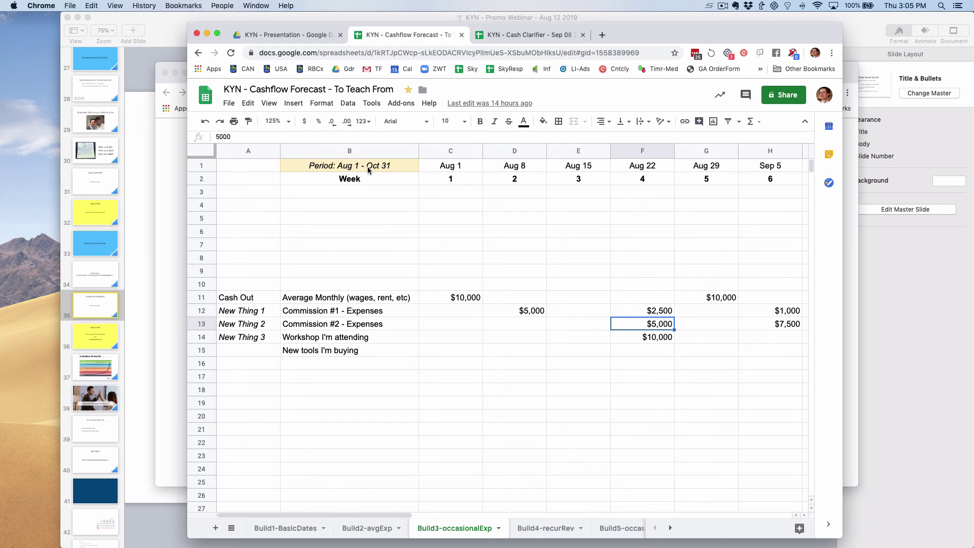
left_click(905, 5)
left_click(905, 6)
Examine when the workshop and new tools expenses fall, comparing them with the average monthly cash-out row.
left_click(197, 337)
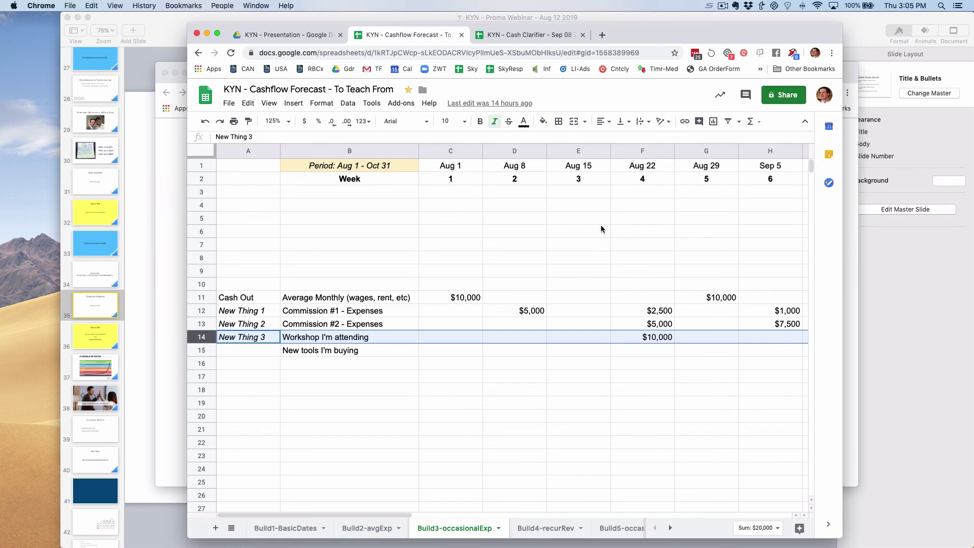
left_click(643, 150)
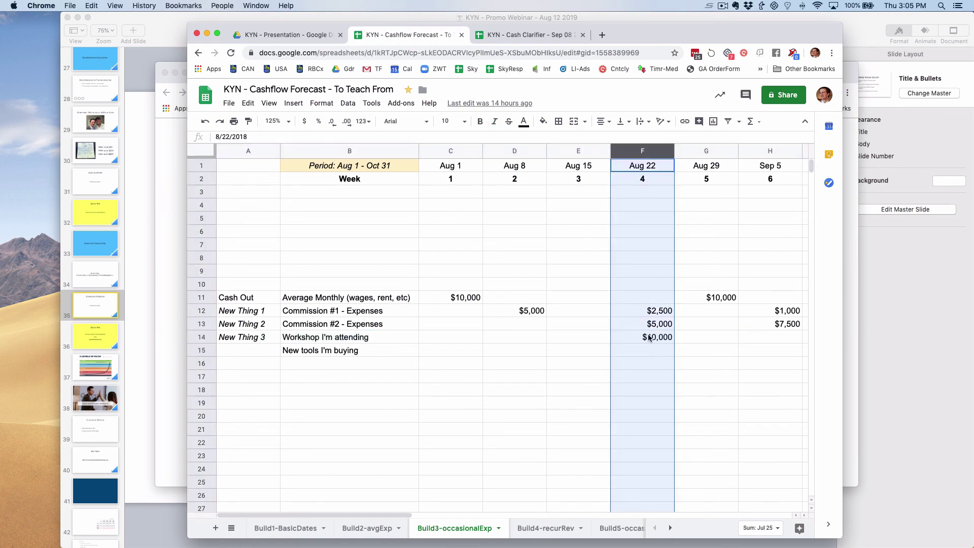
left_click(199, 297)
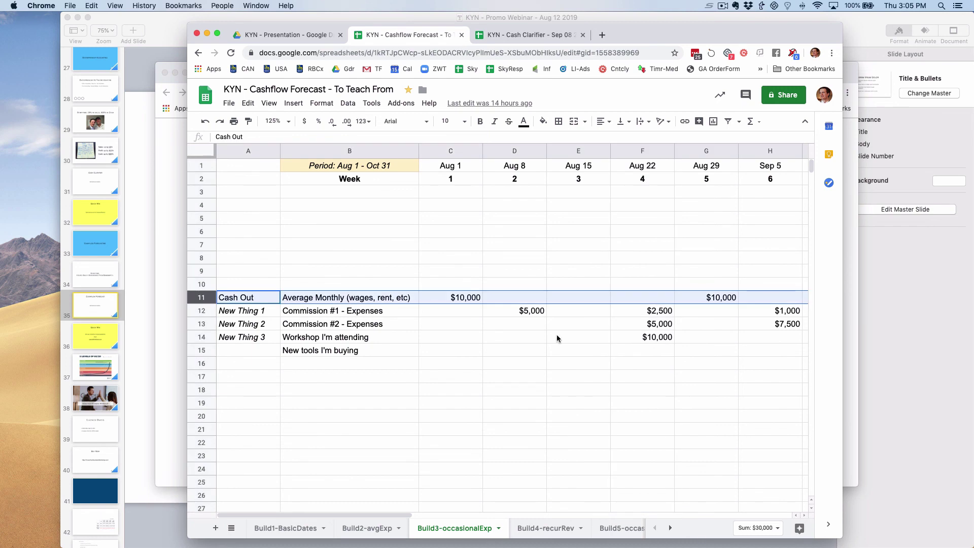
left_click(657, 340)
left_click(205, 337)
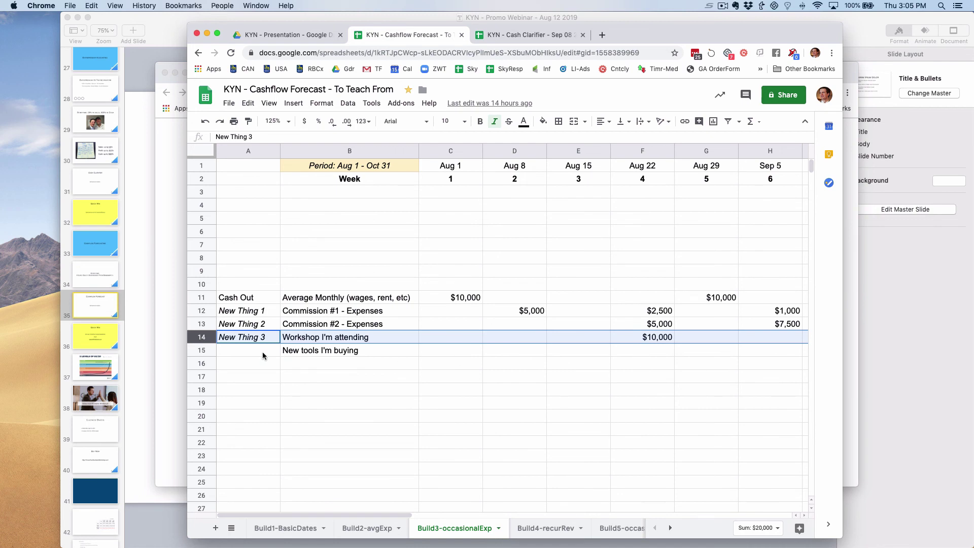
left_click(206, 351)
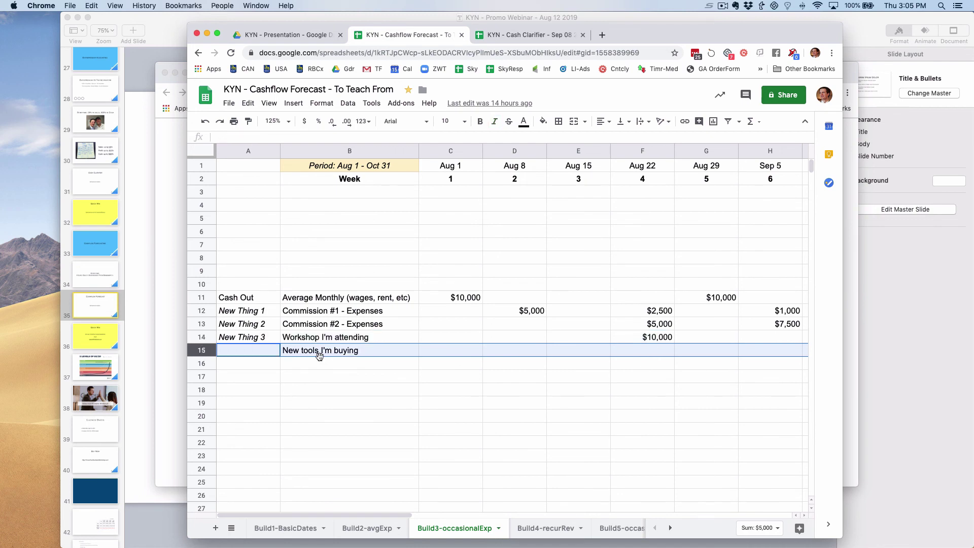
scroll(320, 355, "right", 10)
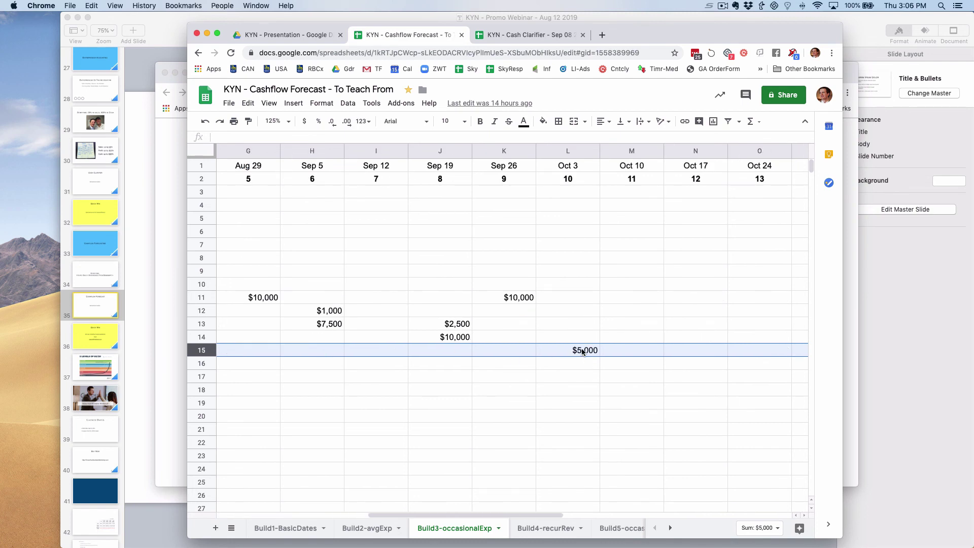
scroll(583, 351, "left", 10)
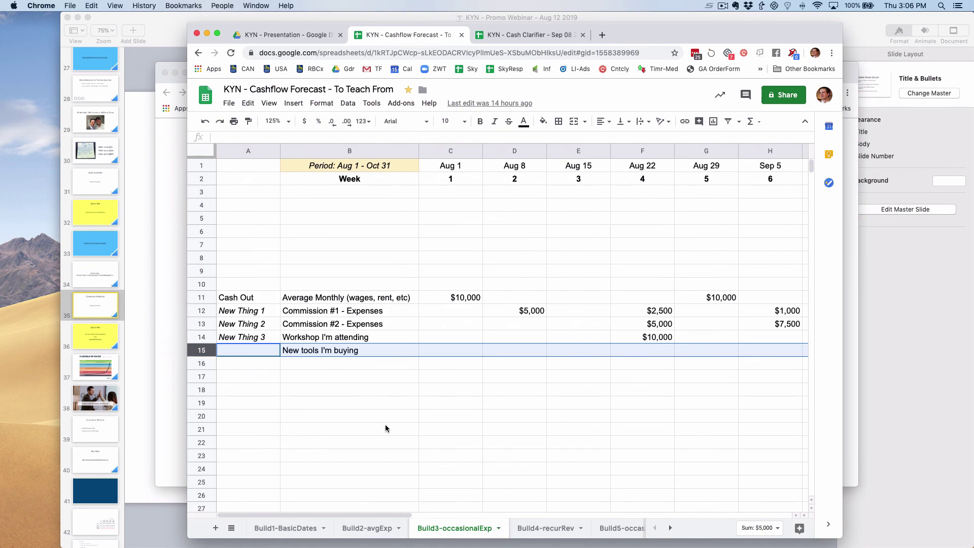
Open the Build4-recurRev sheet and review the repeating Cash In amounts by week against the monthly Cash Out row.
left_click(562, 529)
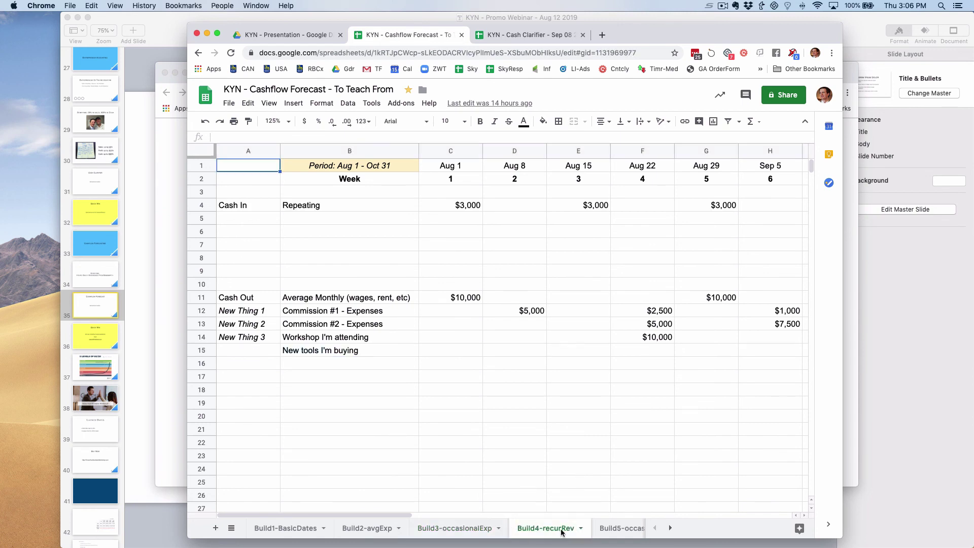
left_click(202, 299)
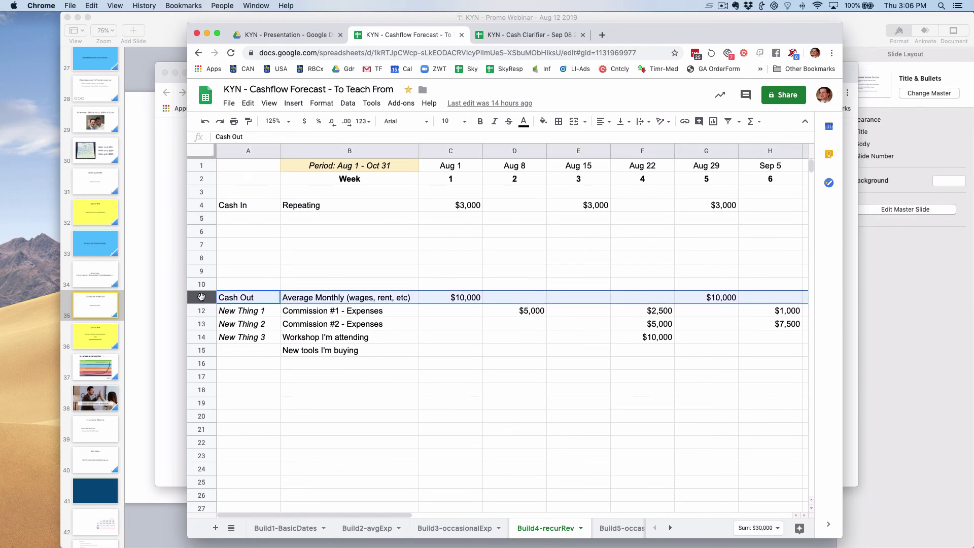
left_click(203, 205)
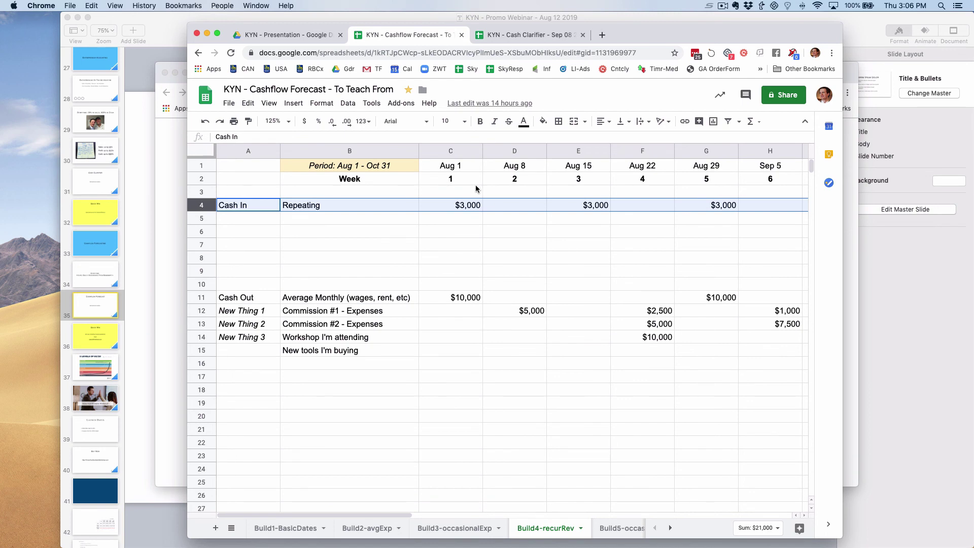
left_click(468, 206)
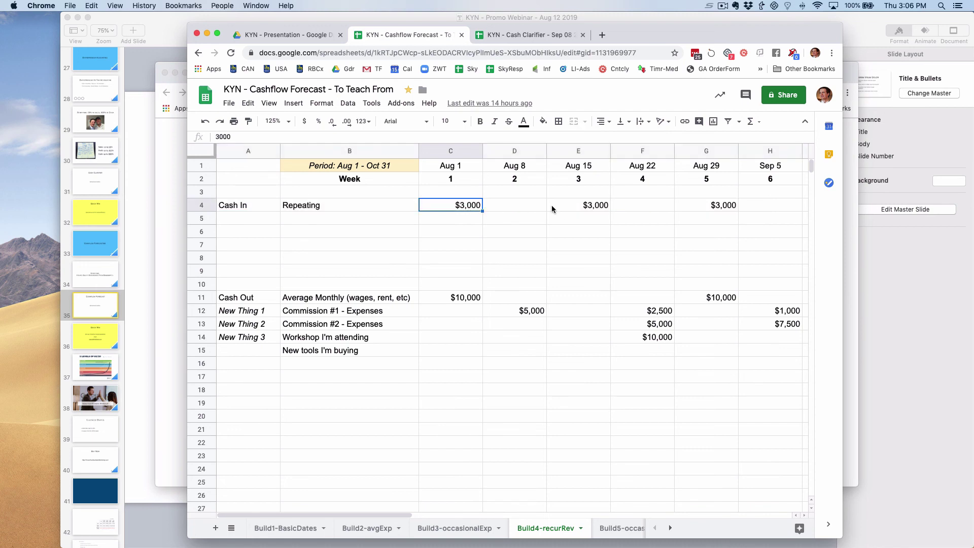
left_click(573, 206)
left_click(681, 207)
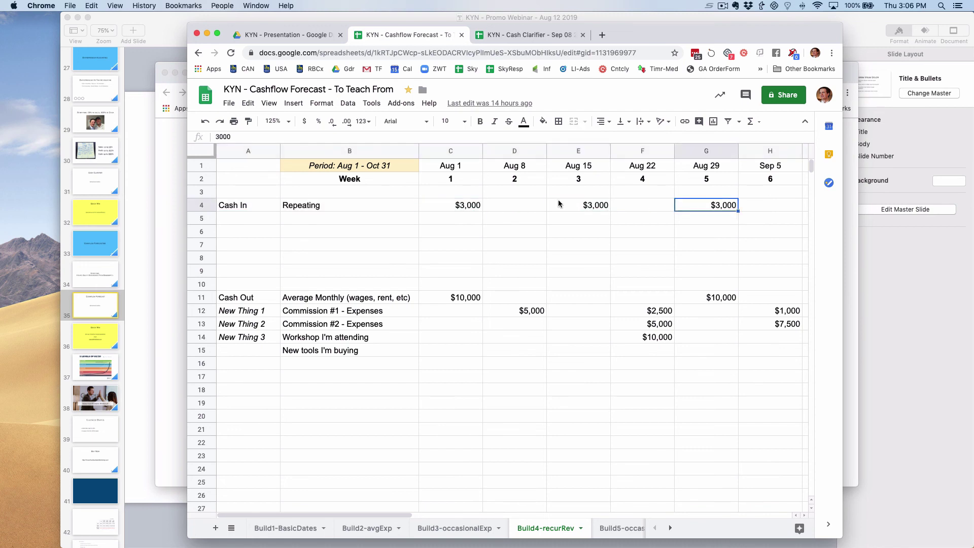
left_click(442, 205)
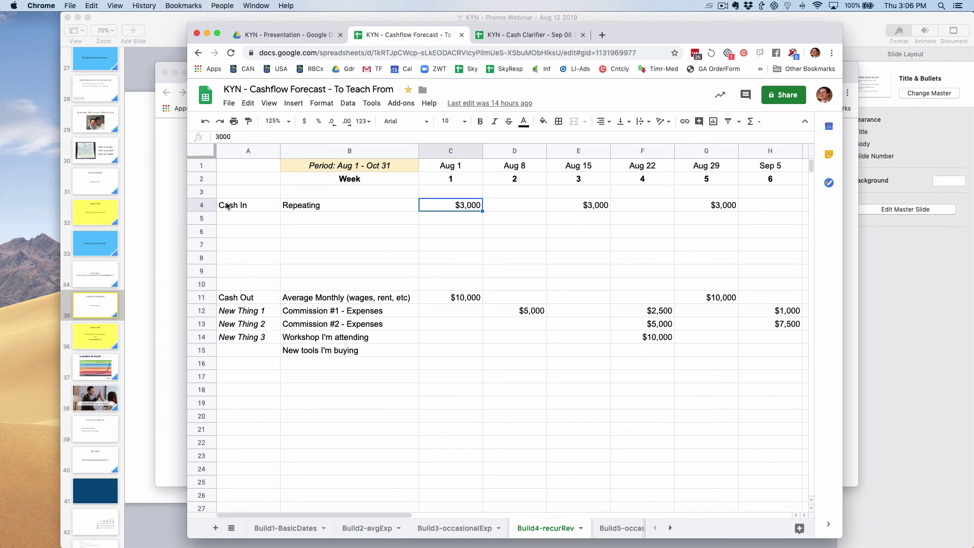
left_click(201, 205)
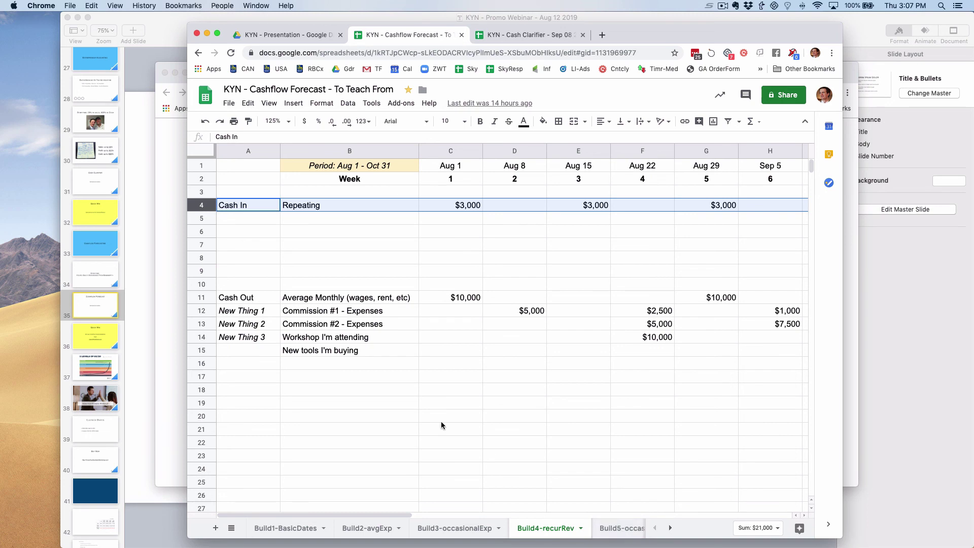
left_click(203, 298)
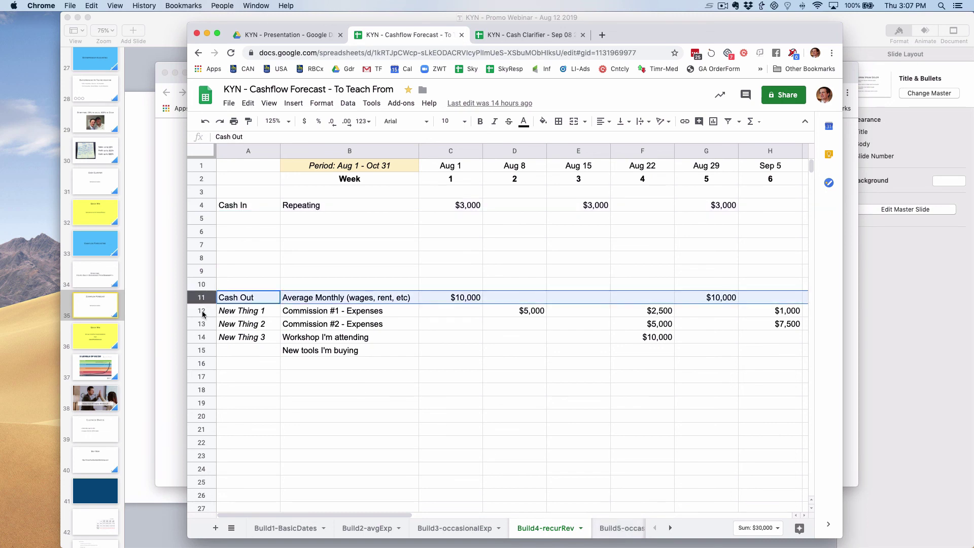
Review the New Thing expense rows and the repeating Cash In row with the empty row beneath it.
left_click(201, 311)
left_click(201, 324)
left_click(201, 337)
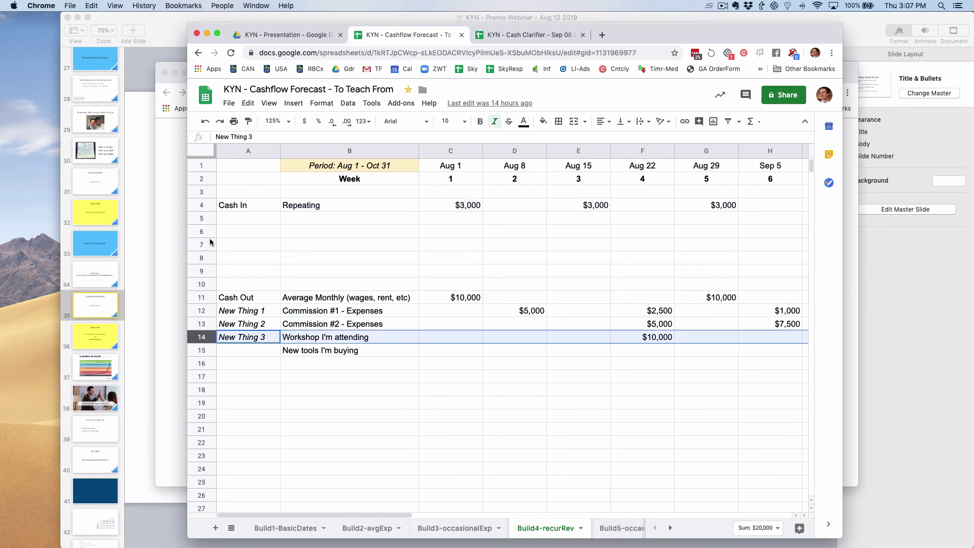
left_click(200, 206)
left_click(201, 219)
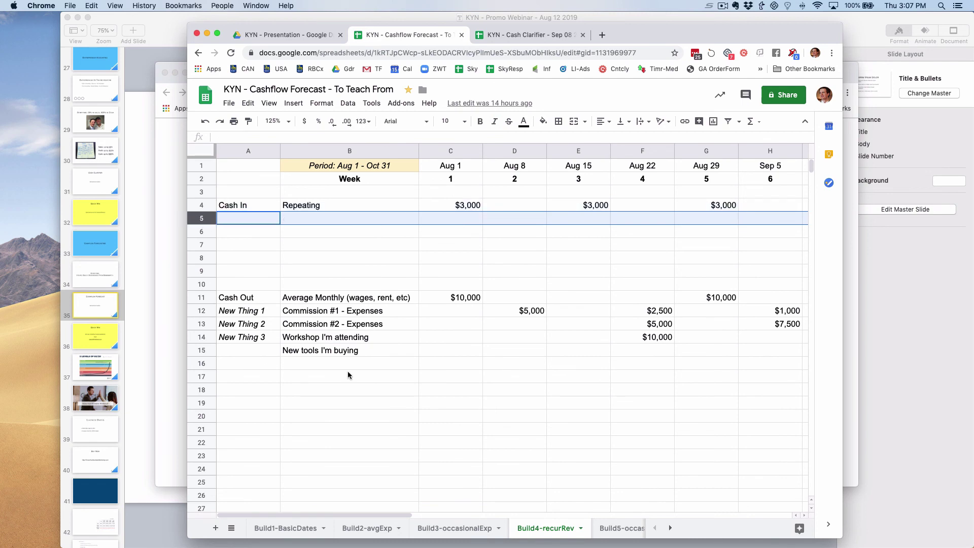
Open the Build5-occasionalRev sheet and review the Commission #1, Back to School Sale and Workshop I'm teaching revenue rows.
left_click(614, 529)
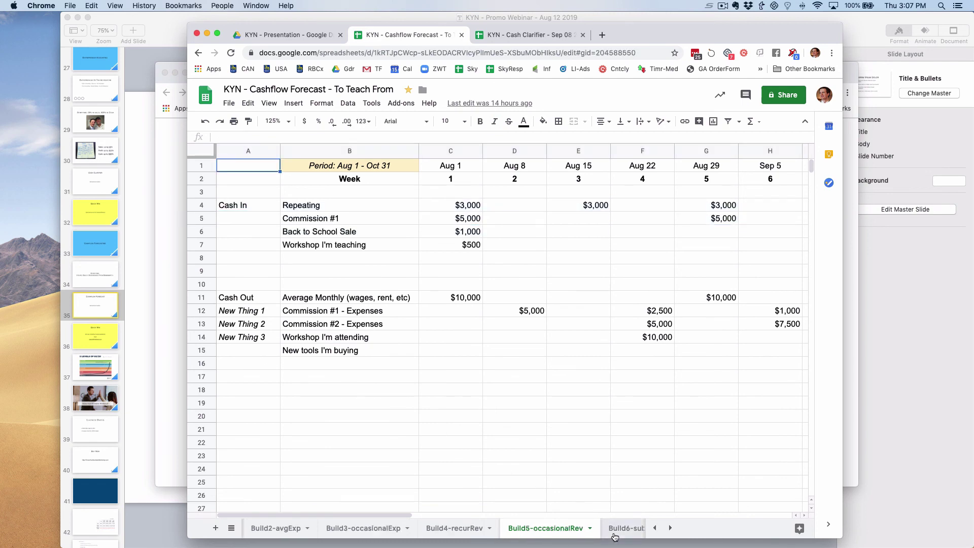
left_click(194, 218)
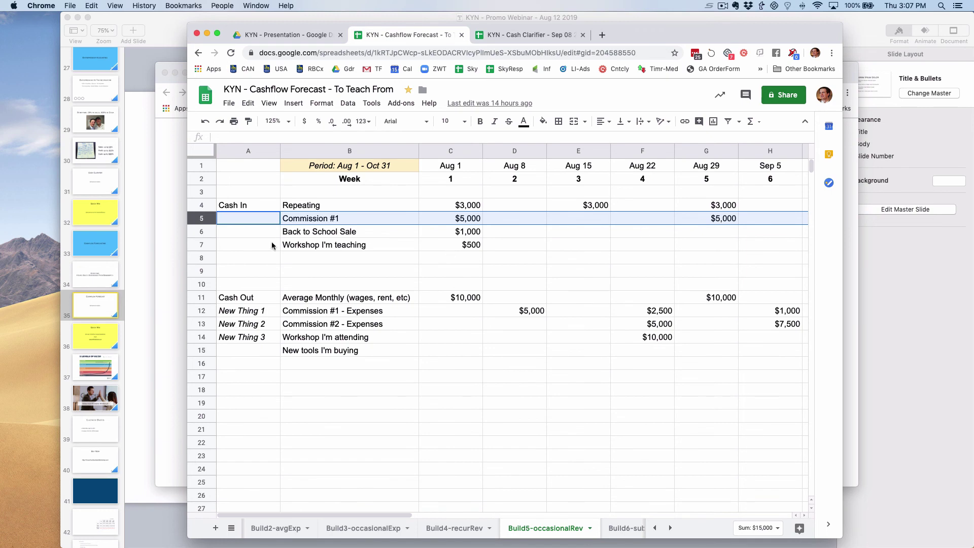
left_click(201, 232)
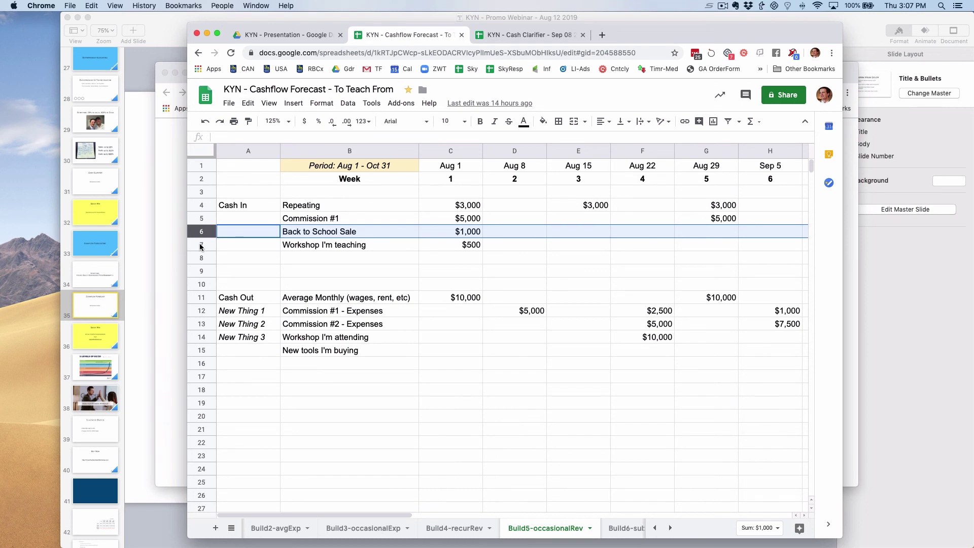
left_click(201, 245)
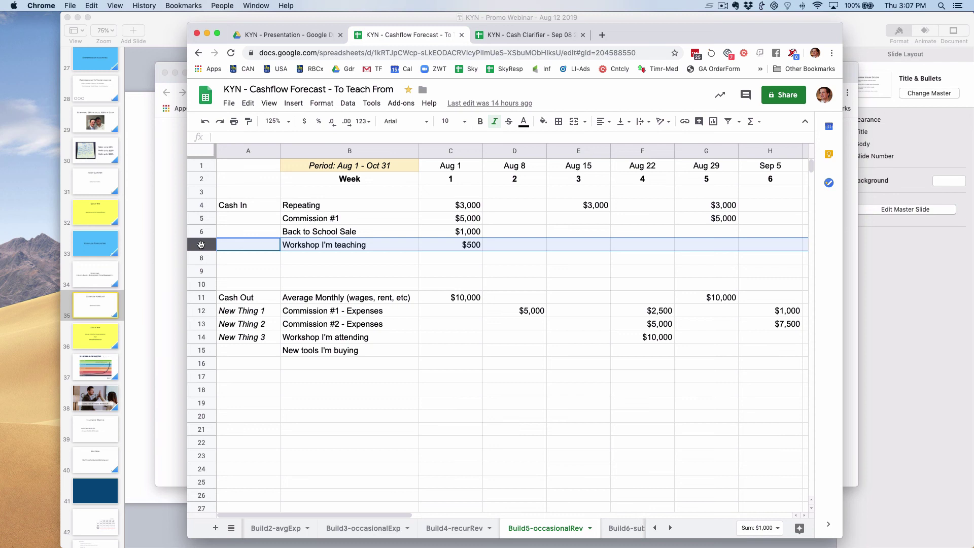
left_click(540, 408)
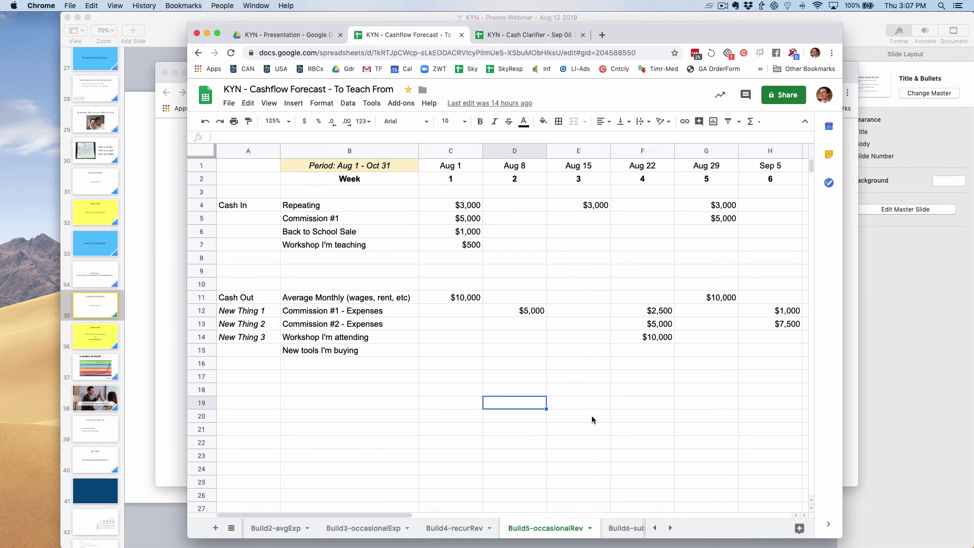
Open the Build6-subtotals sheet and examine how the Aug 1 Cash In items add up to WEEKLY CASH IN.
left_click(623, 535)
left_click(466, 203)
left_click(468, 218)
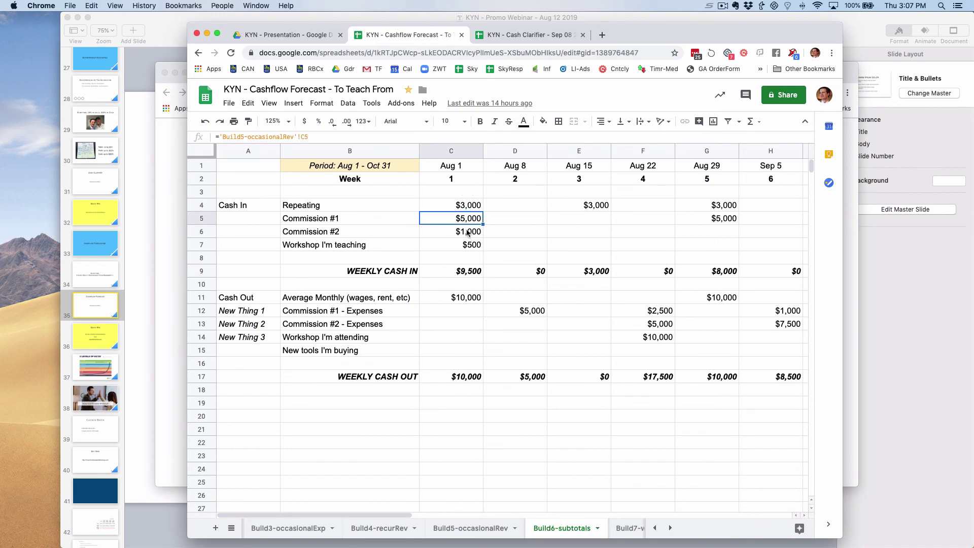
left_click(466, 206)
left_click(467, 220)
left_click(466, 233)
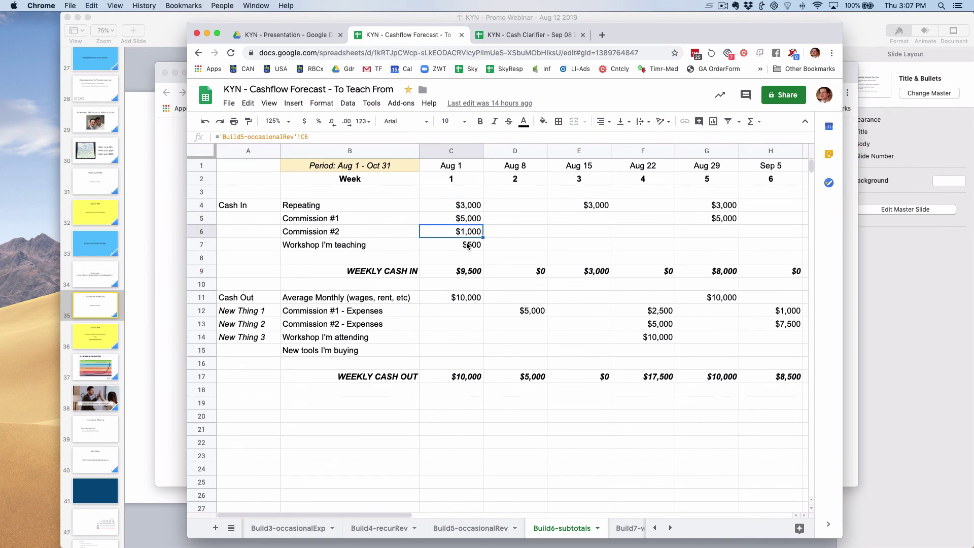
left_click(467, 246)
left_click(466, 271)
left_click_drag(466, 208, 467, 246)
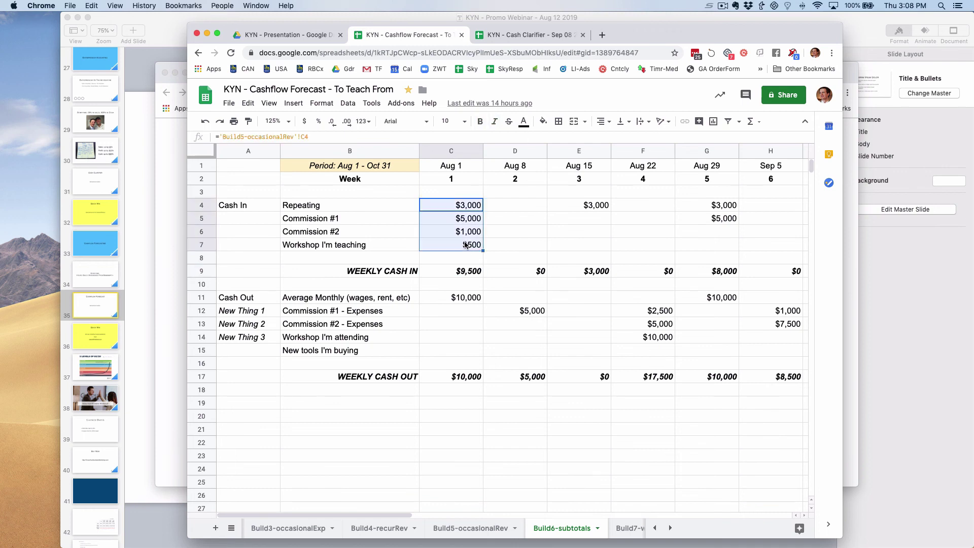
left_click(464, 271)
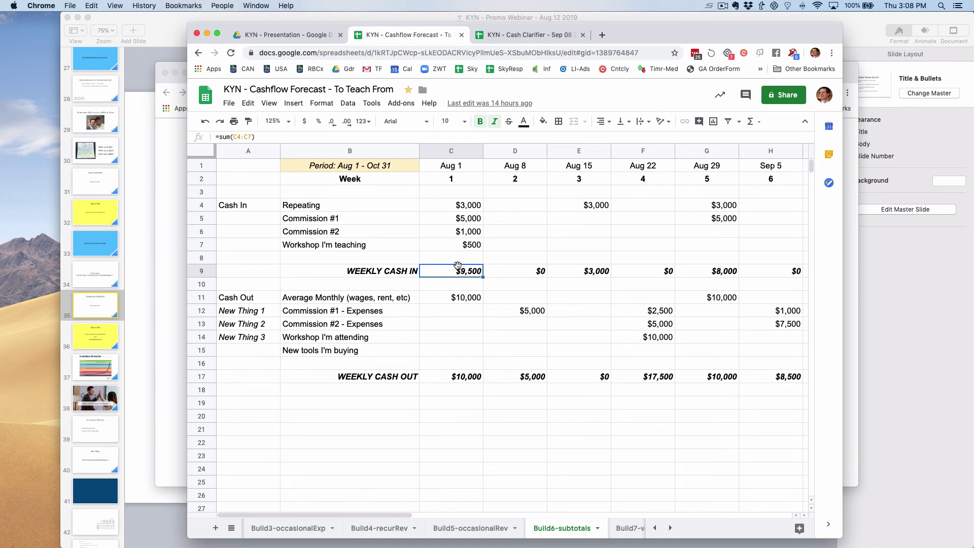
Examine the Aug 1 Cash Out items and the WEEKLY CASH OUT formula that sums them.
left_click(453, 301)
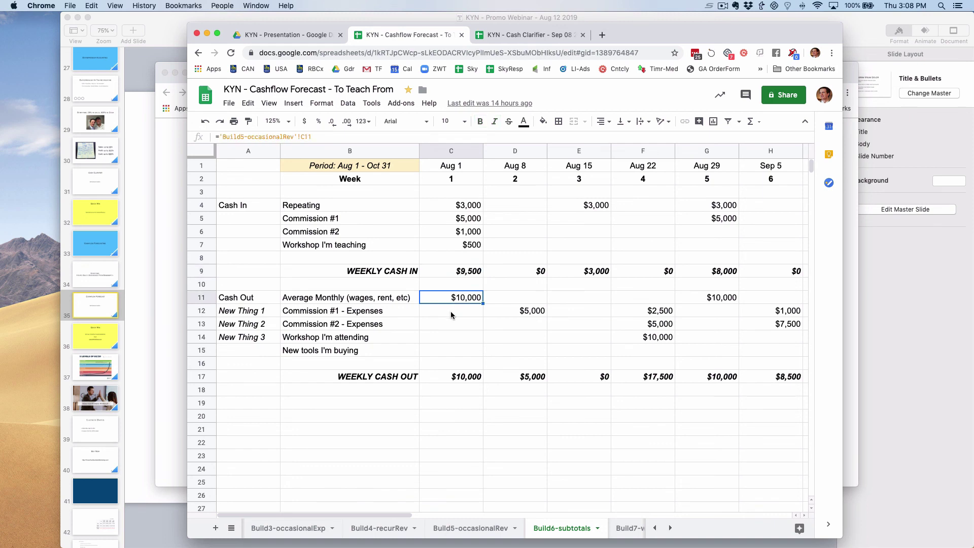
left_click(449, 350, "shift")
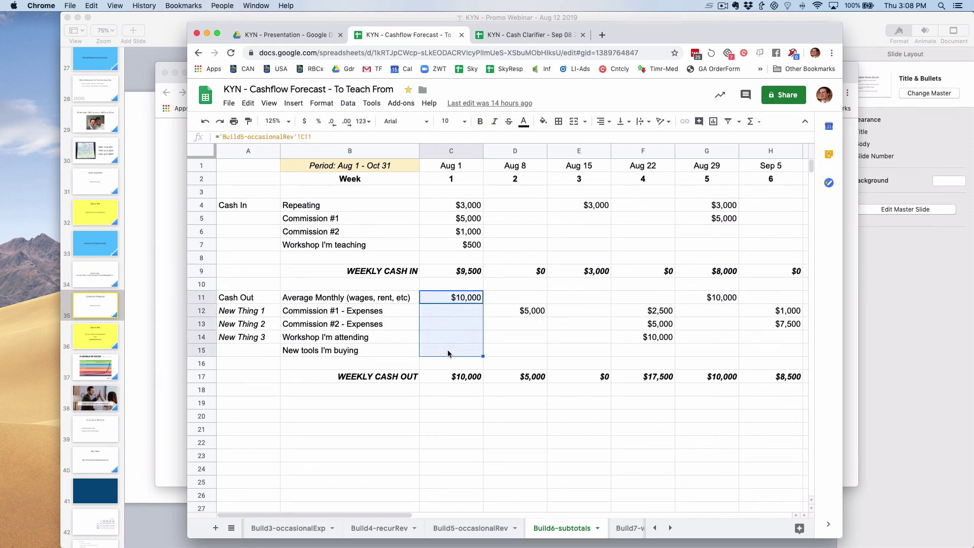
left_click(455, 381)
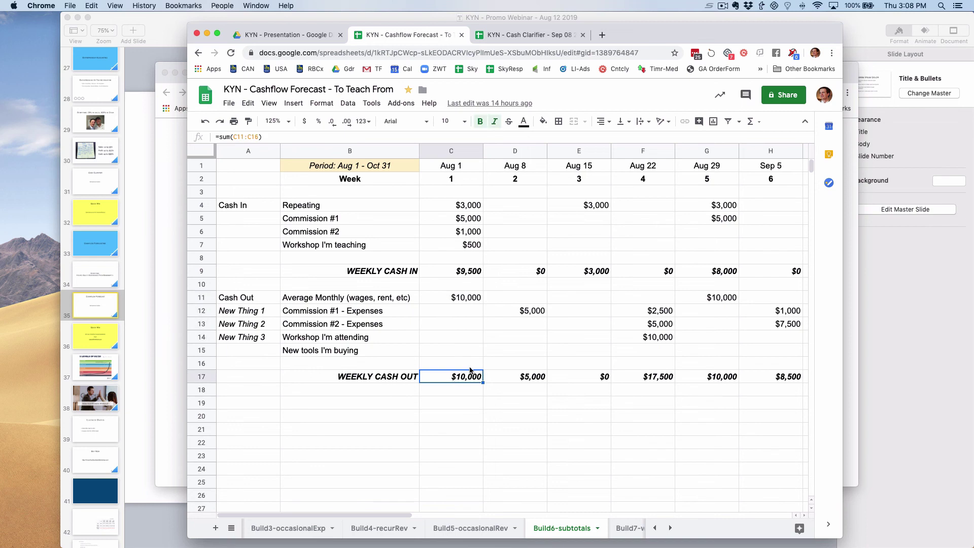
Examine the Aug 8 Cash In and Cash Out items against that week's subtotals.
left_click(524, 206)
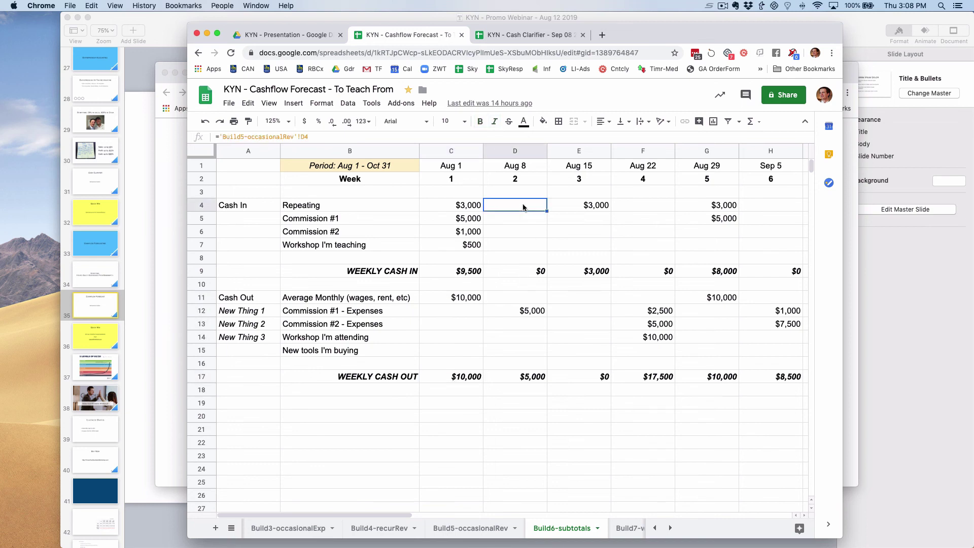
left_click(524, 245, "shift")
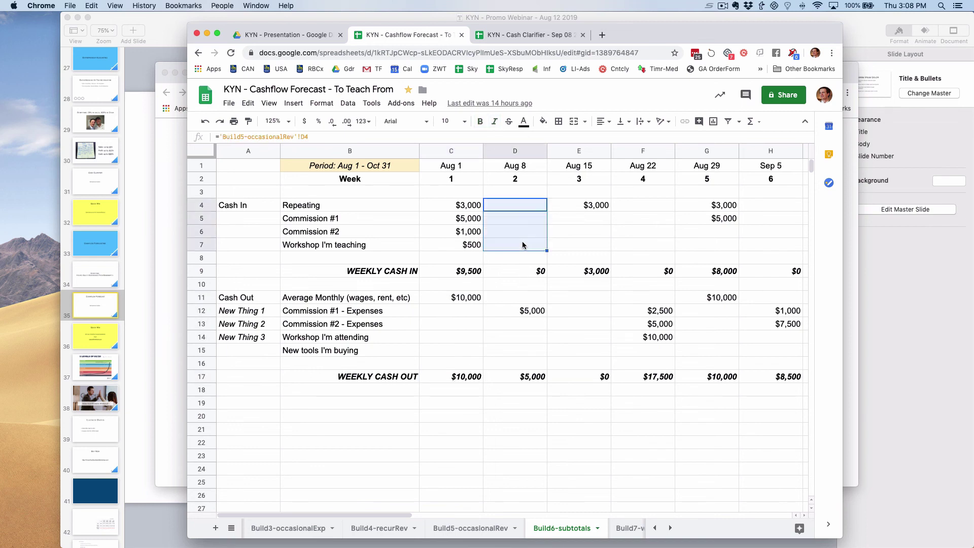
left_click(523, 272)
left_click(513, 299)
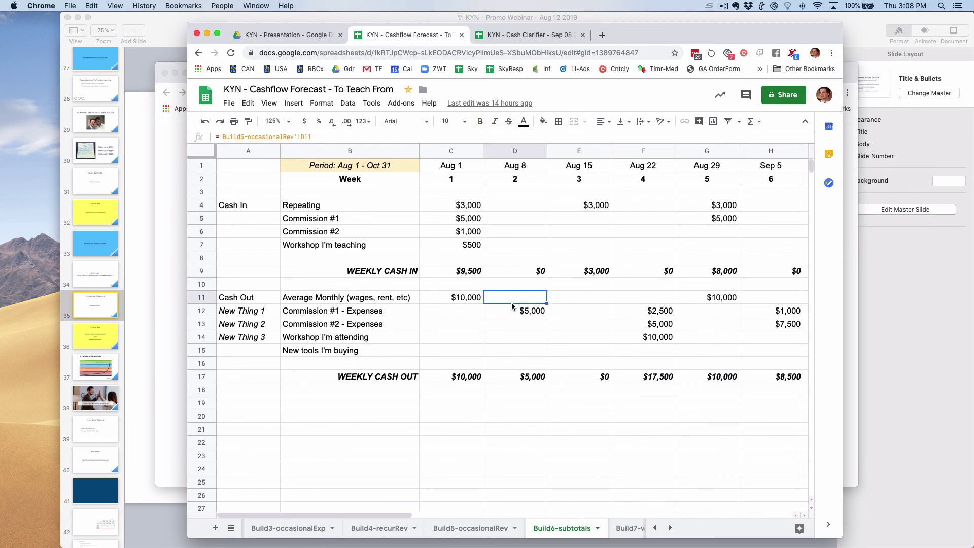
left_click(514, 355, "shift")
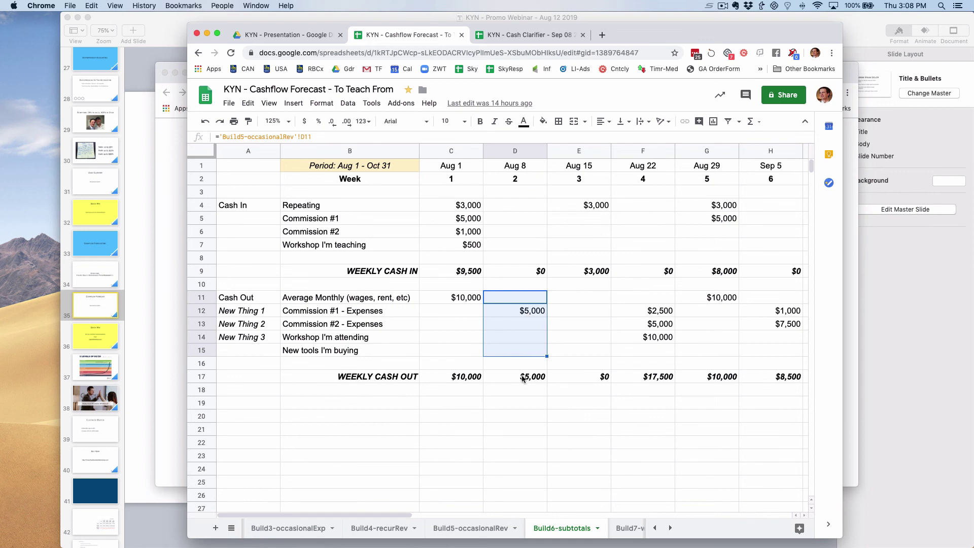
Review the WEEKLY CASH IN and WEEKLY CASH OUT rows across the weeks of the period.
left_click(380, 273)
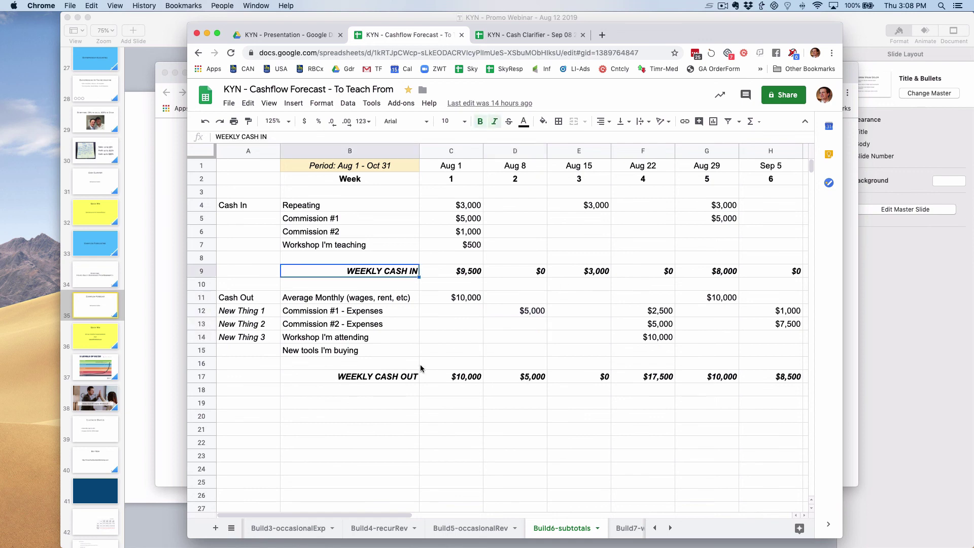
left_click(402, 378)
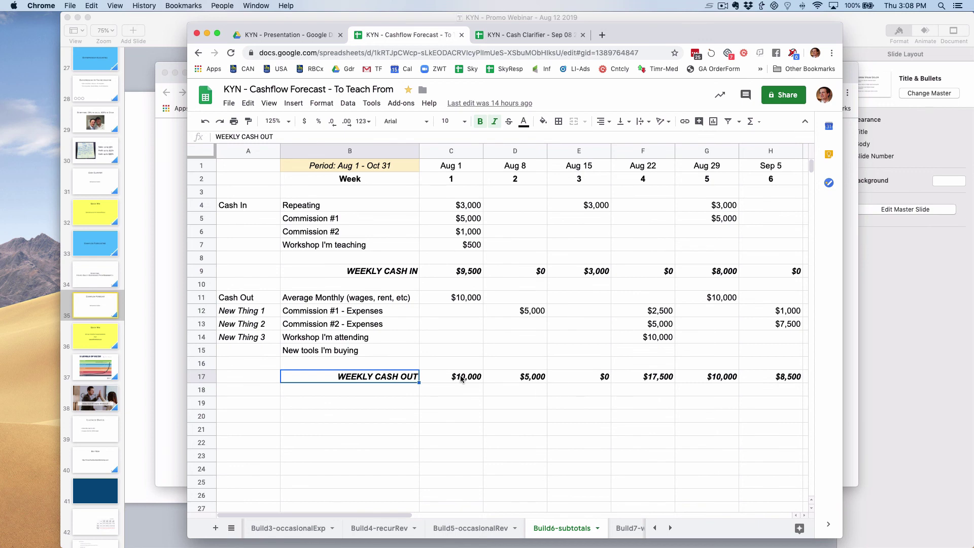
scroll(660, 385, "right", 10)
scroll(656, 383, "left", 10)
Open the Build7-weeklycashflow sheet and trace the Aug 1 NET CASH FOR THE WEEK from weekly cash in and cash out.
left_click(670, 528)
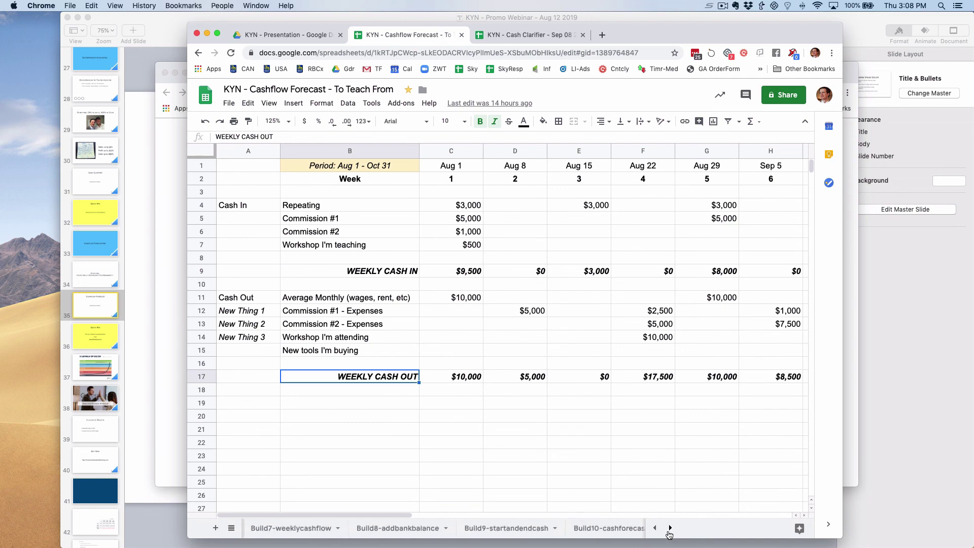
left_click(279, 530)
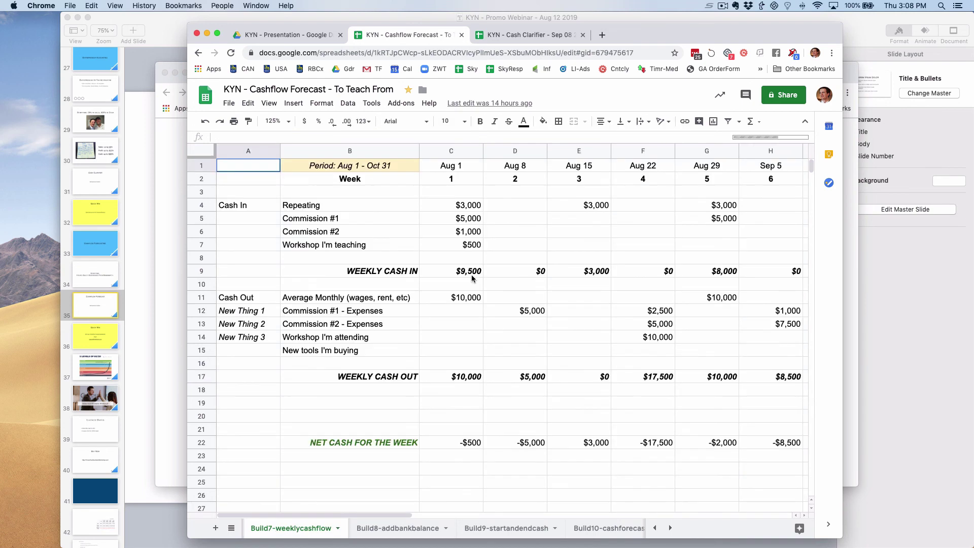
left_click(471, 274)
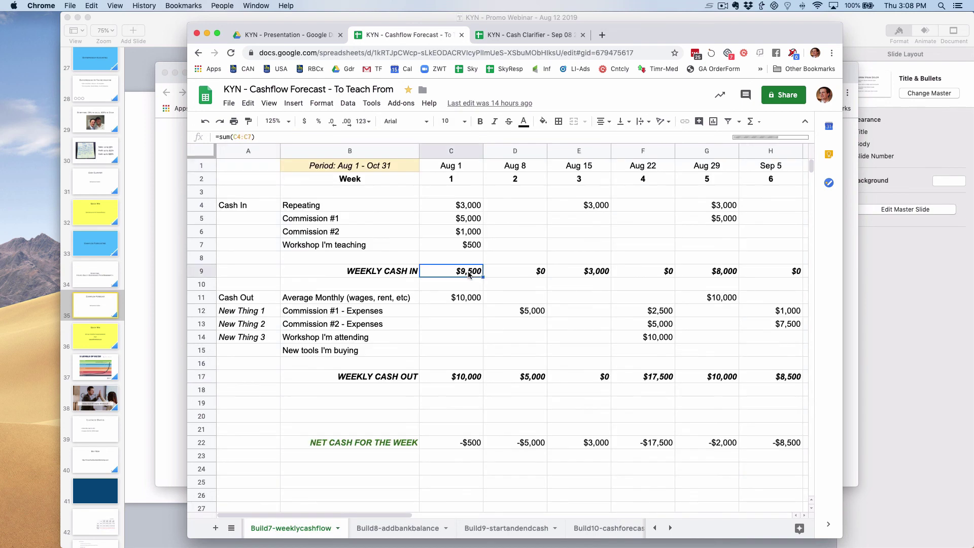
left_click(457, 379)
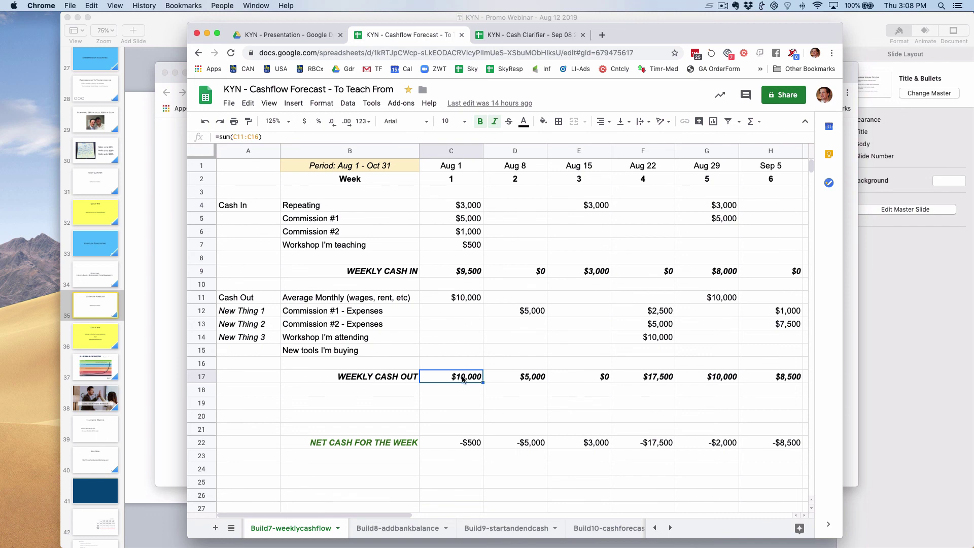
left_click(460, 442)
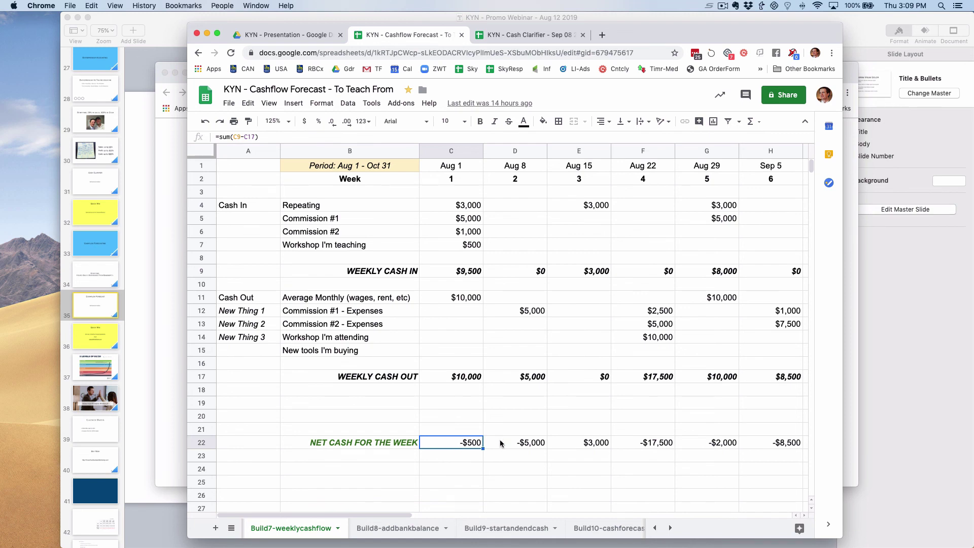
Trace the Aug 8 net cash from that week's cash in and cash out subtotals.
left_click(527, 273)
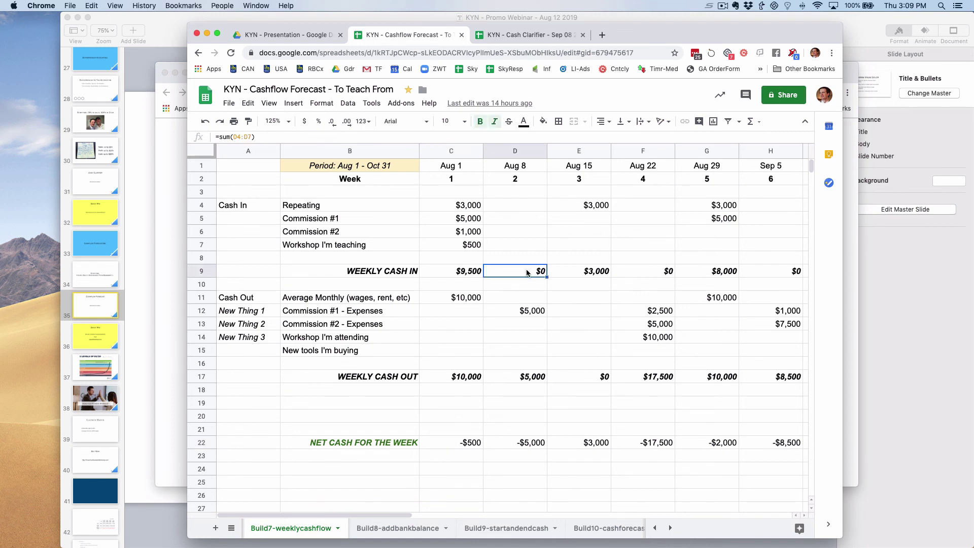
left_click(517, 379)
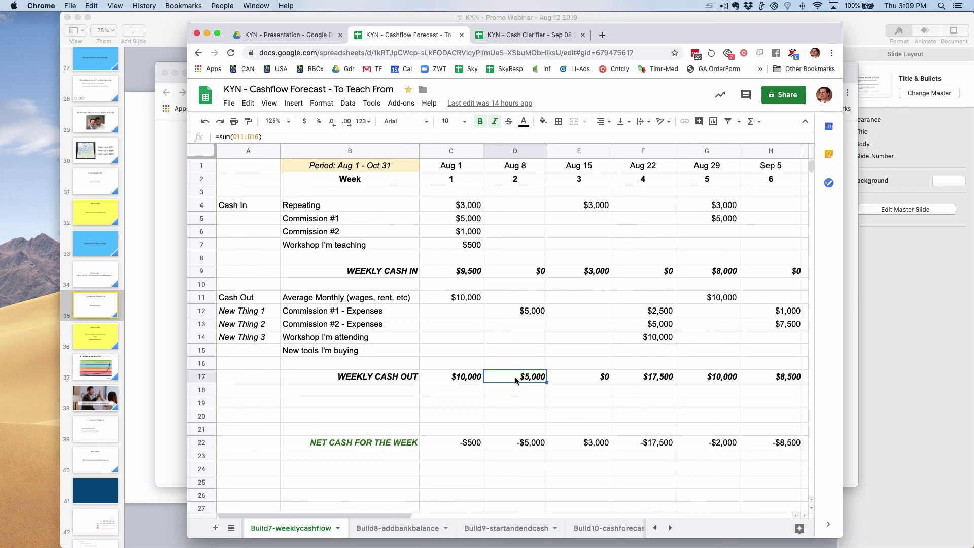
left_click(507, 443)
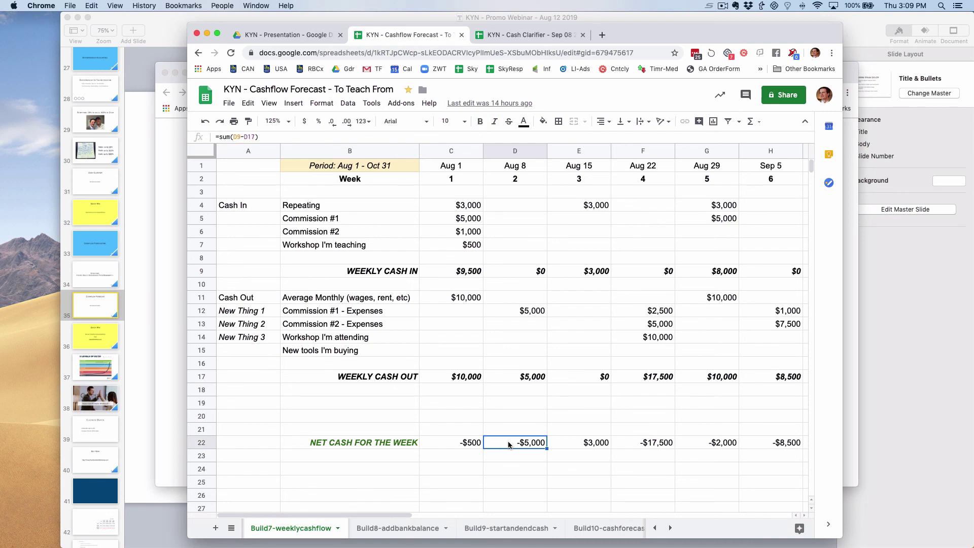
Trace the Aug 15 net cash from its weekly subtotals and review the whole Aug 15 column.
left_click(581, 273)
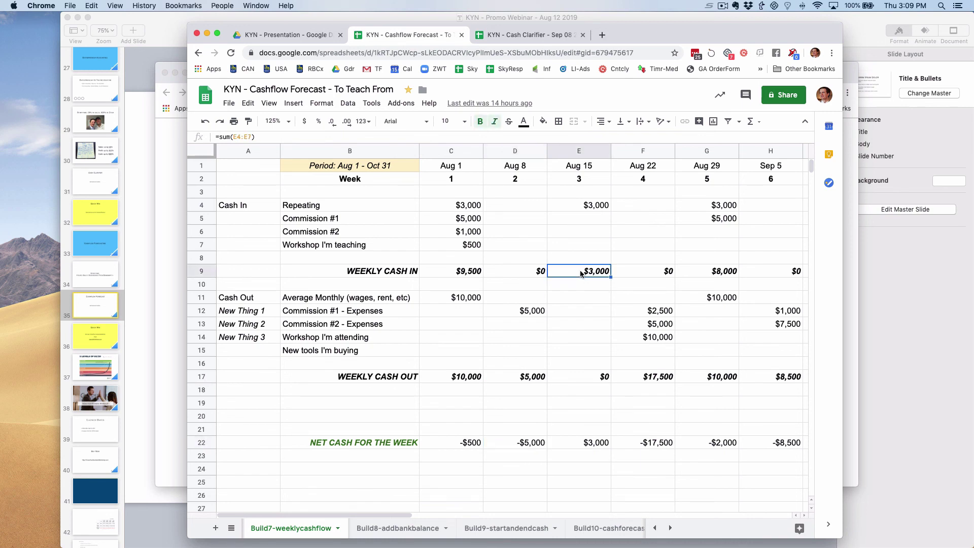
left_click(579, 376)
left_click(571, 444)
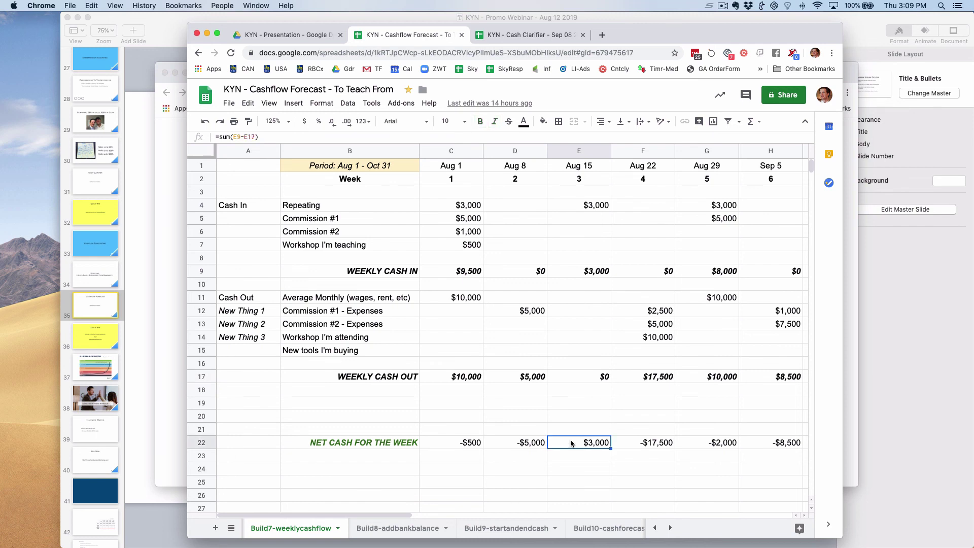
left_click(582, 152)
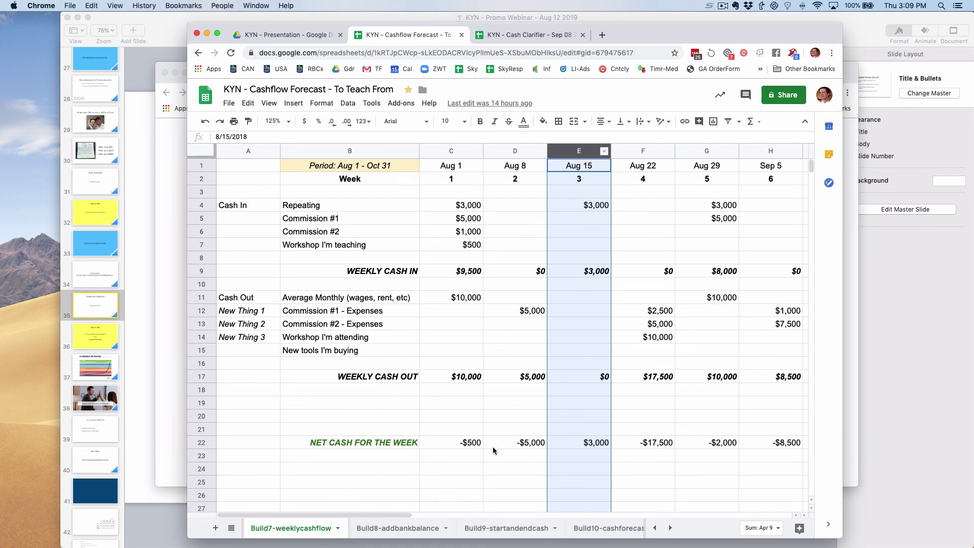
left_click(530, 467)
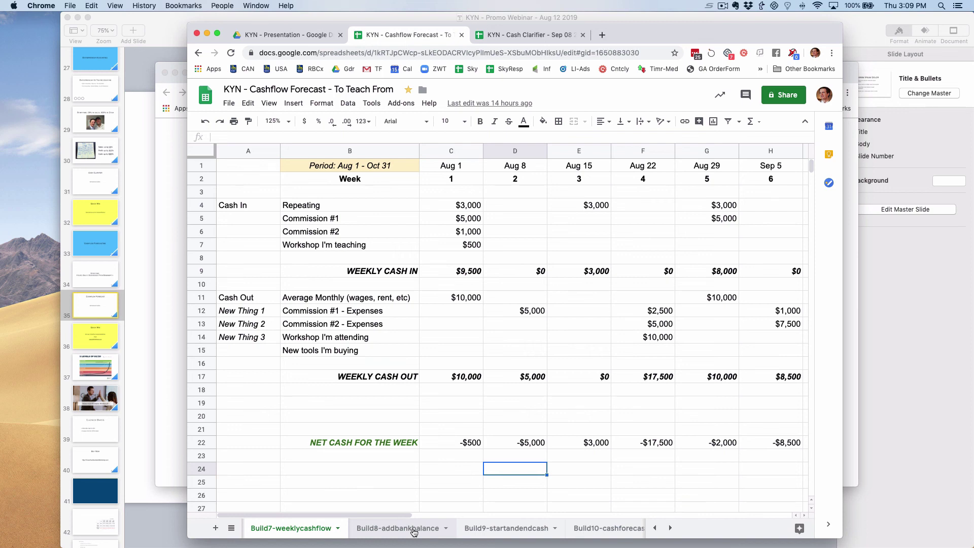
Review the START bank balance input on the Build8-addbankbalance sheet, and open the Build9-startandendcash sheet.
left_click(414, 530)
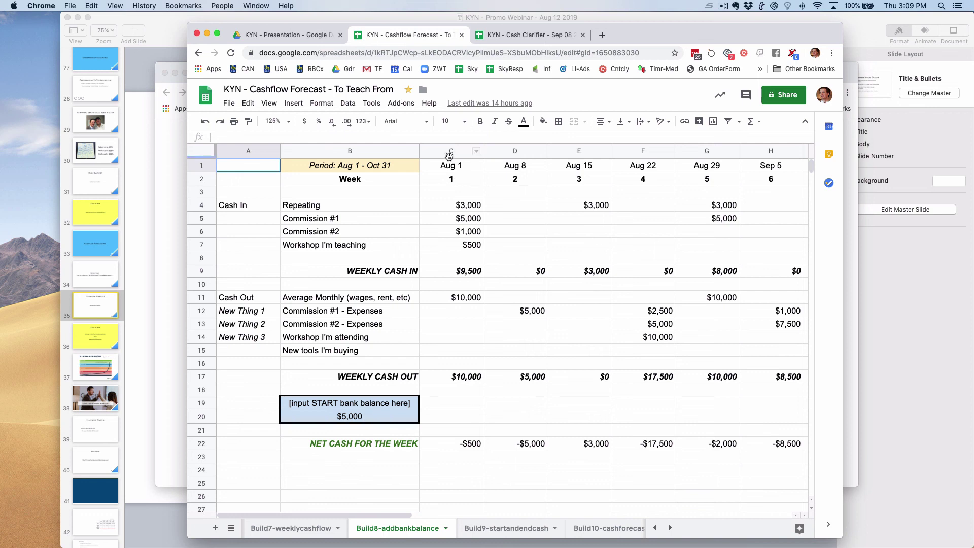
left_click(367, 416)
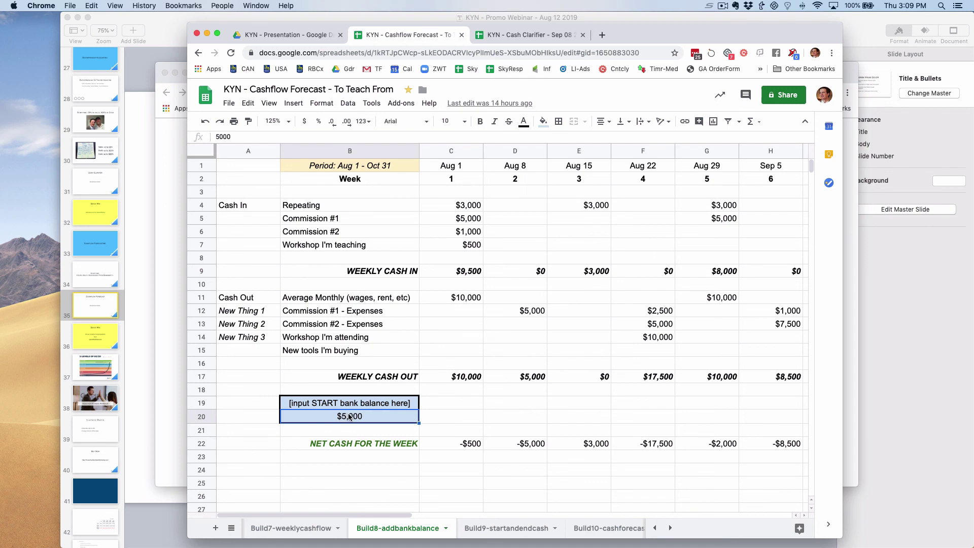
left_click(498, 529)
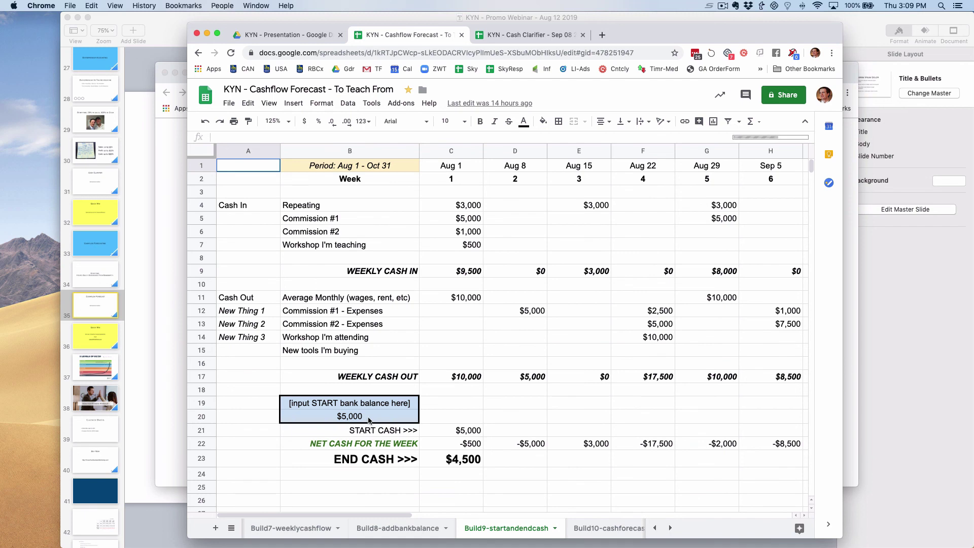
Trace the START bank balance input into the START CASH cell of the Aug 1 column.
left_click(346, 405)
left_click(347, 417)
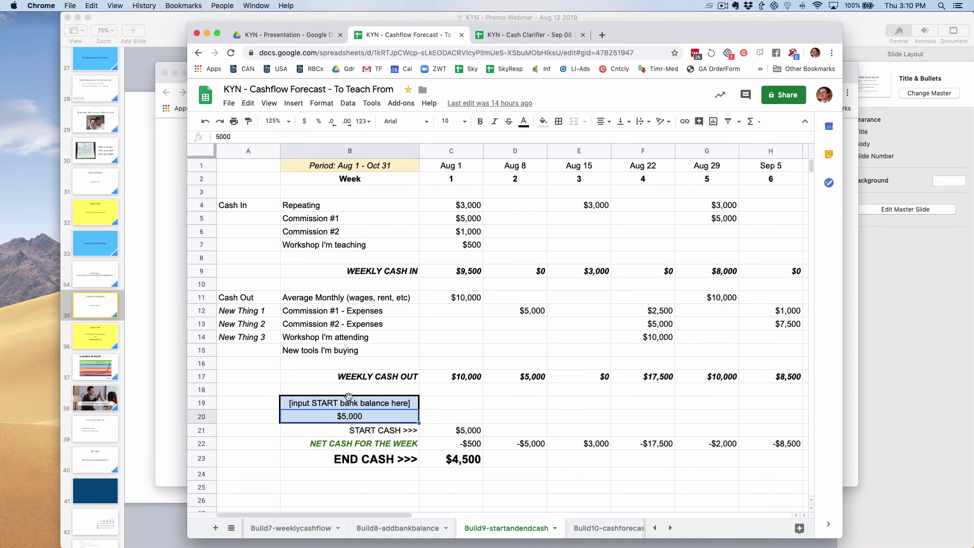
left_click(459, 151)
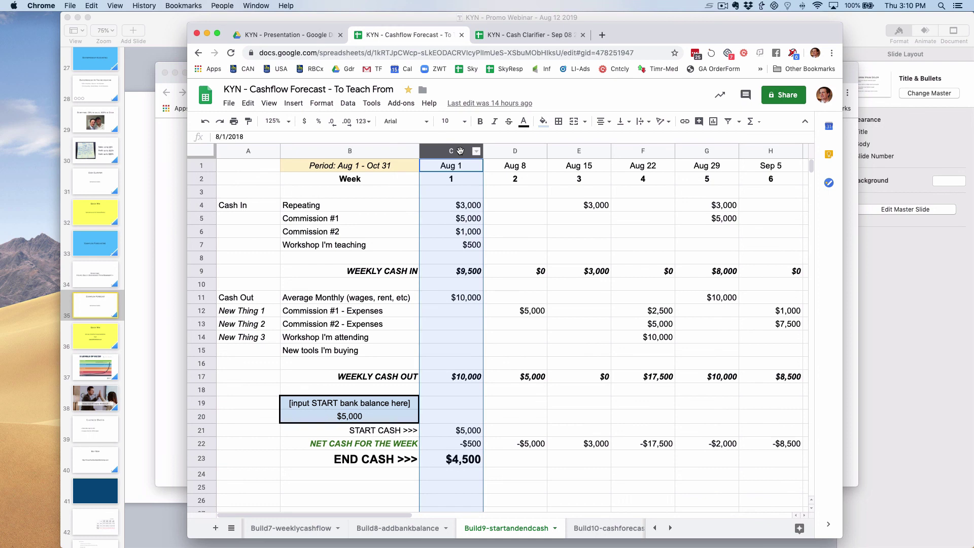
left_click(448, 431)
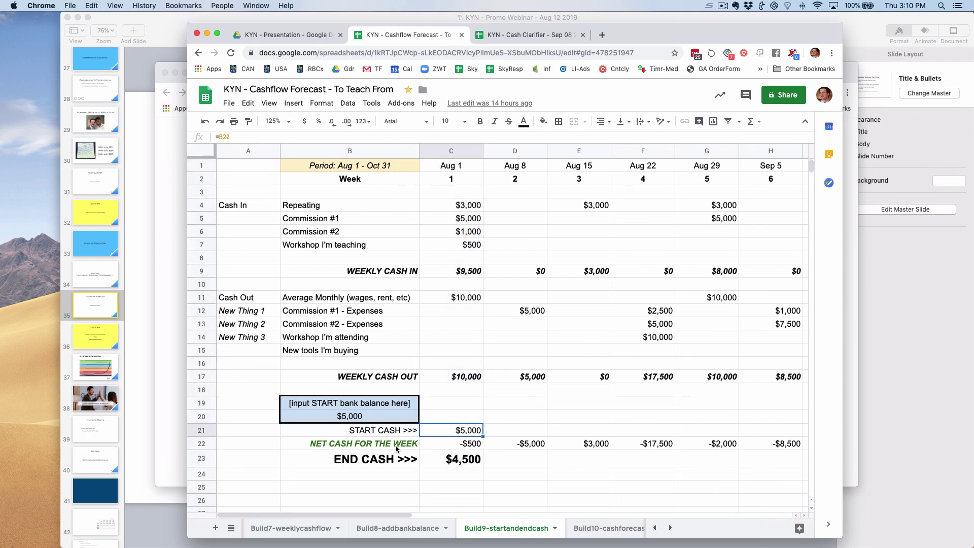
Review the NET CASH FOR THE WEEK row and trace the Aug 1 figure from weekly cash in and weekly cash out.
left_click(201, 444)
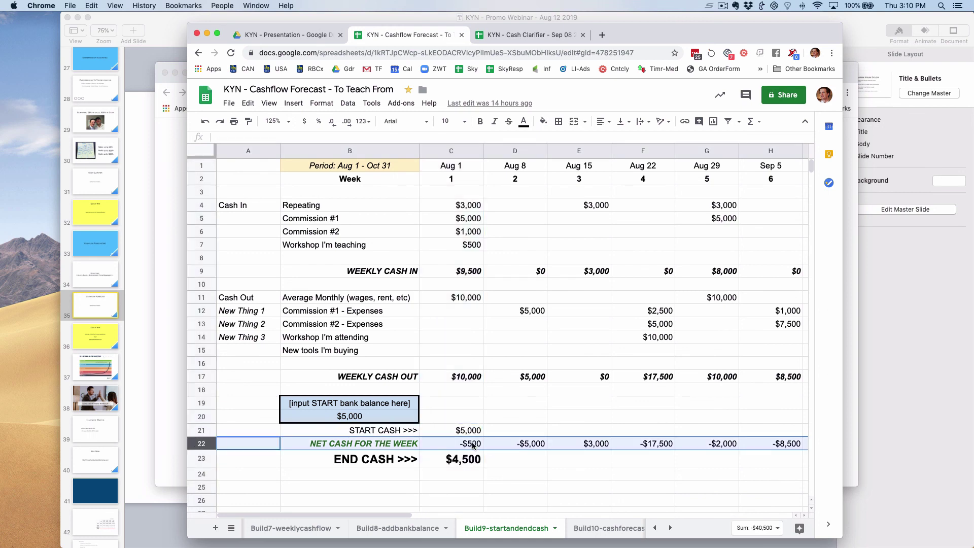
left_click(470, 273)
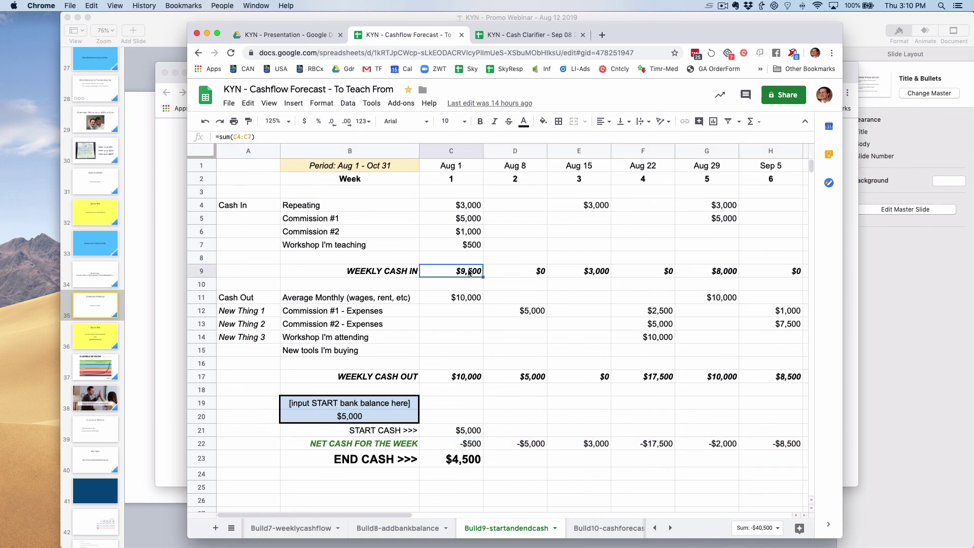
left_click(463, 379)
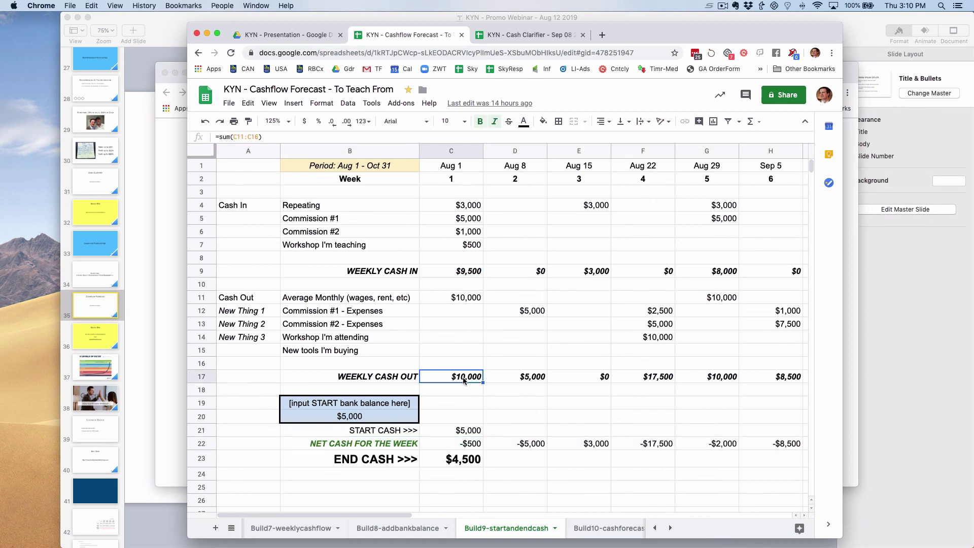
left_click(461, 445)
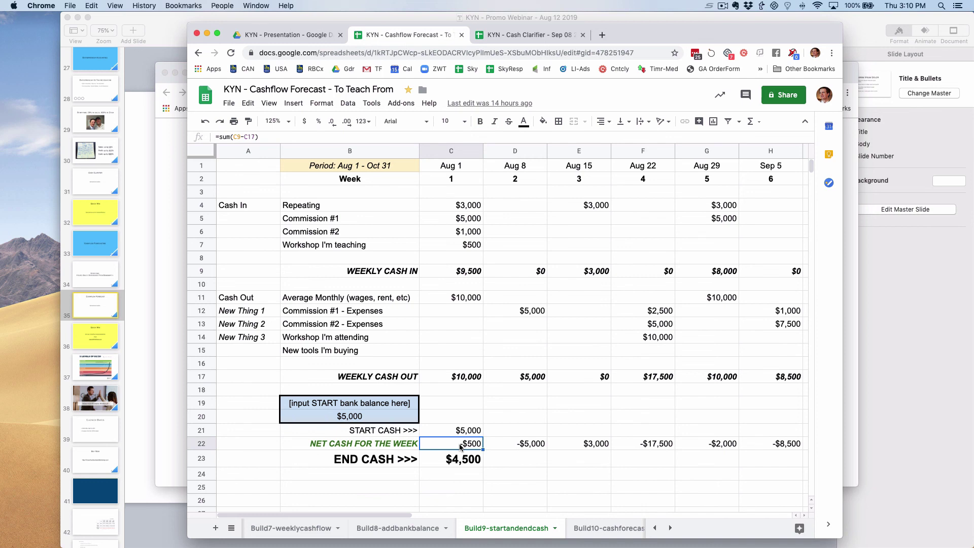
Trace the Aug 1 END CASH from START CASH plus net cash, and review the whole END CASH row.
left_click(450, 432)
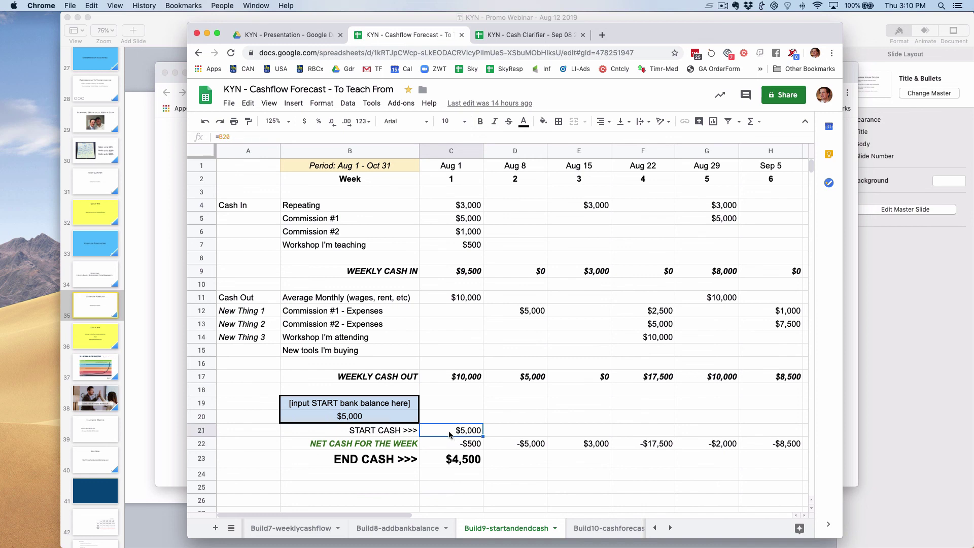
left_click(447, 459)
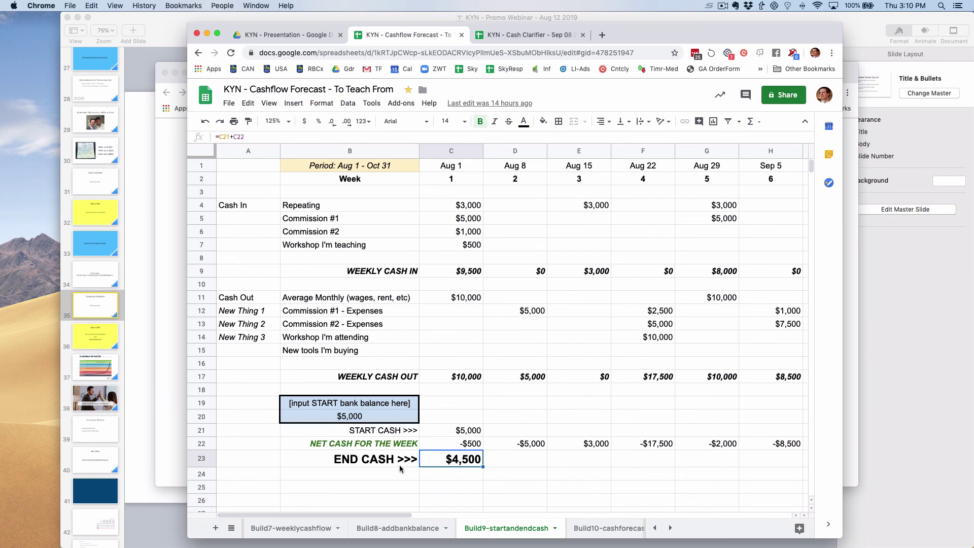
left_click(201, 458)
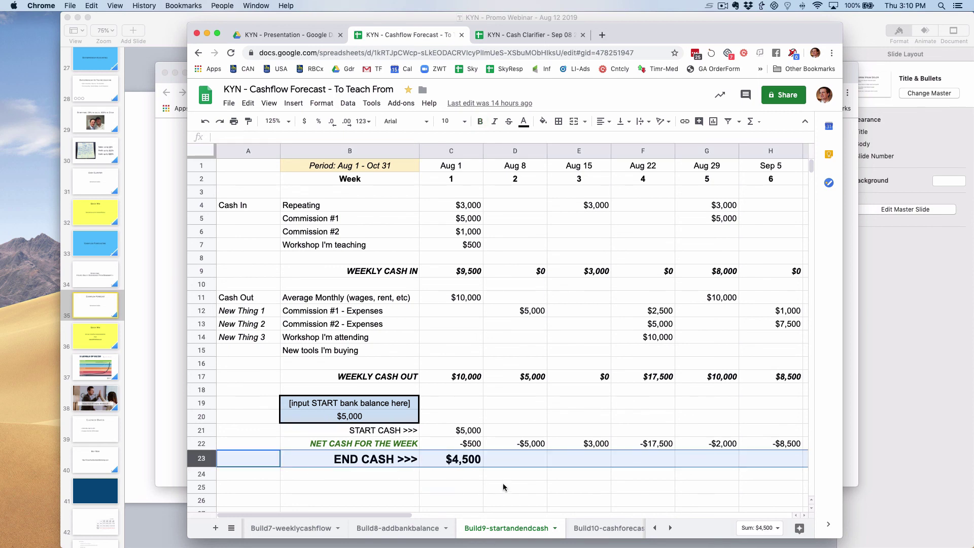
left_click(456, 484)
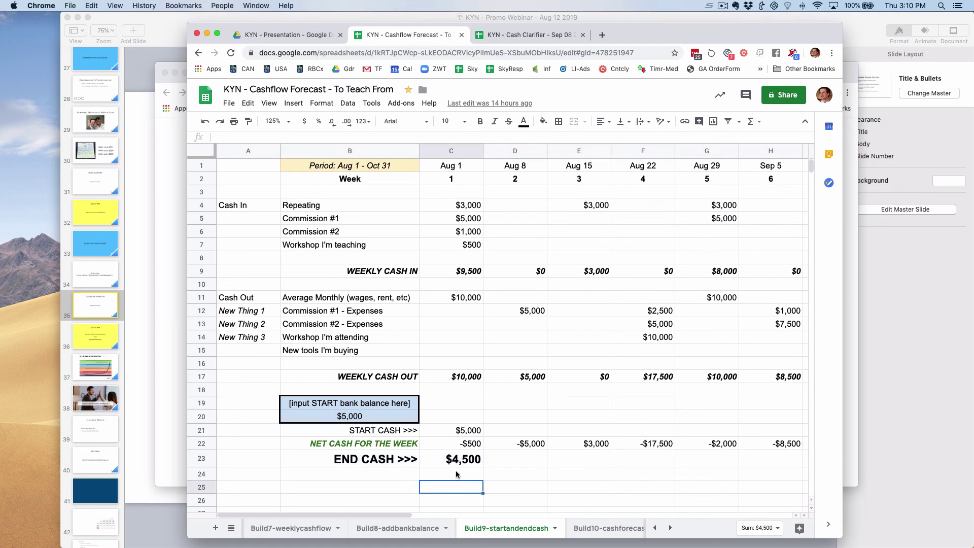
Examine the START CASH and END CASH cells for Aug 8 and the START CASH cell for Aug 15.
left_click(502, 432)
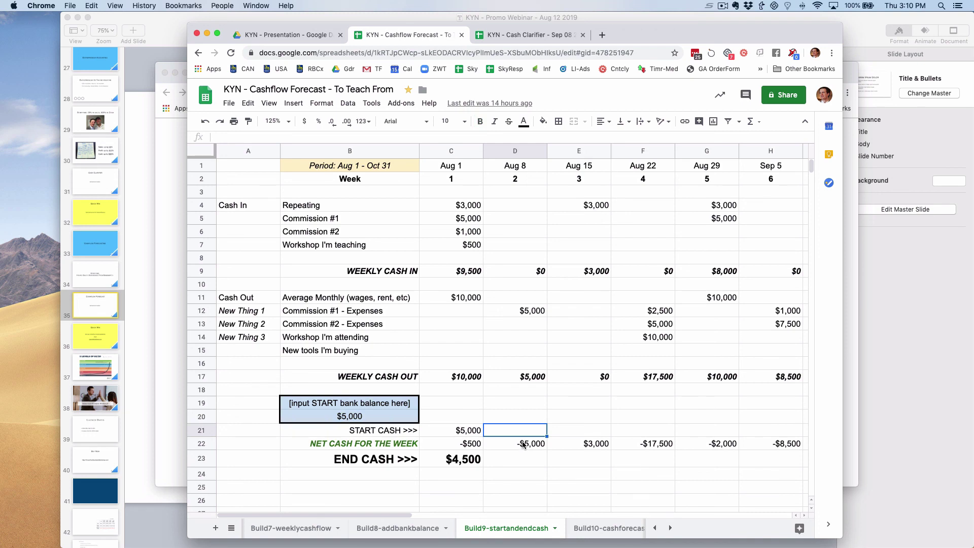
left_click(518, 459)
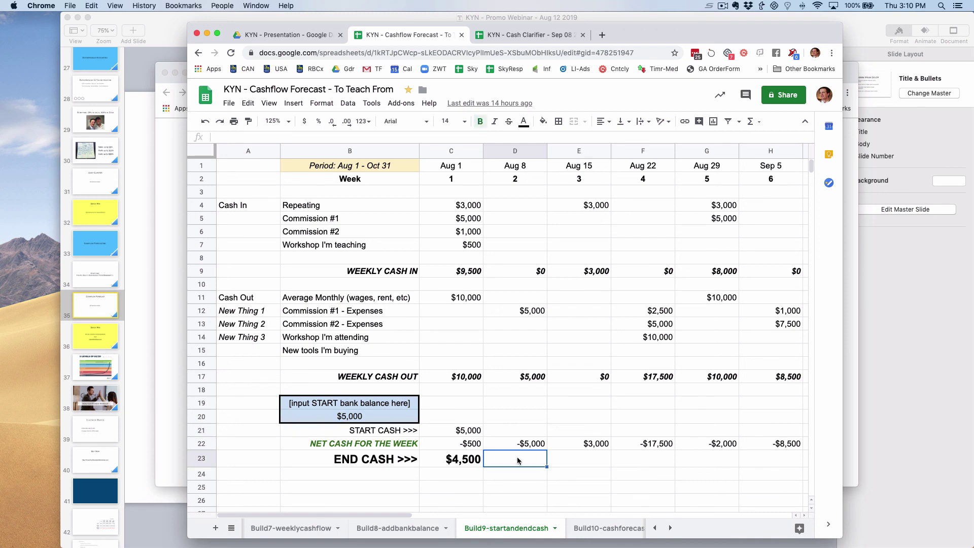
left_click(588, 430)
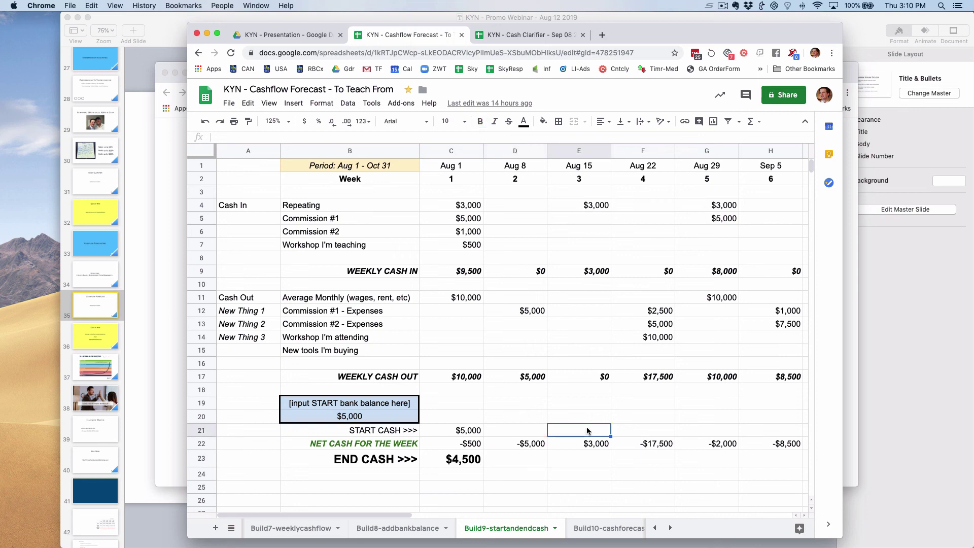
Open the Build10-cashforecast sheet and trace the Aug 1 END CASH from START CASH and net cash for the week.
left_click(600, 530)
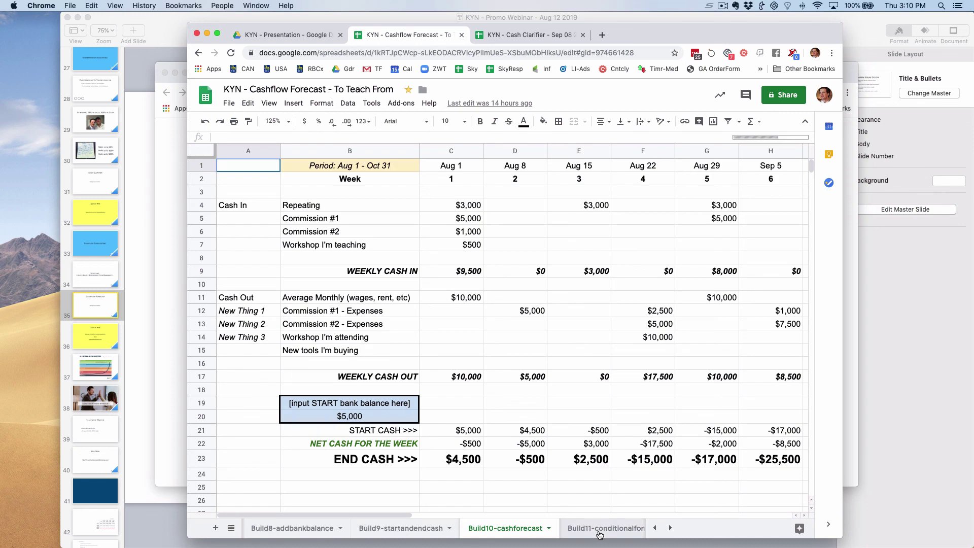
left_click(470, 434)
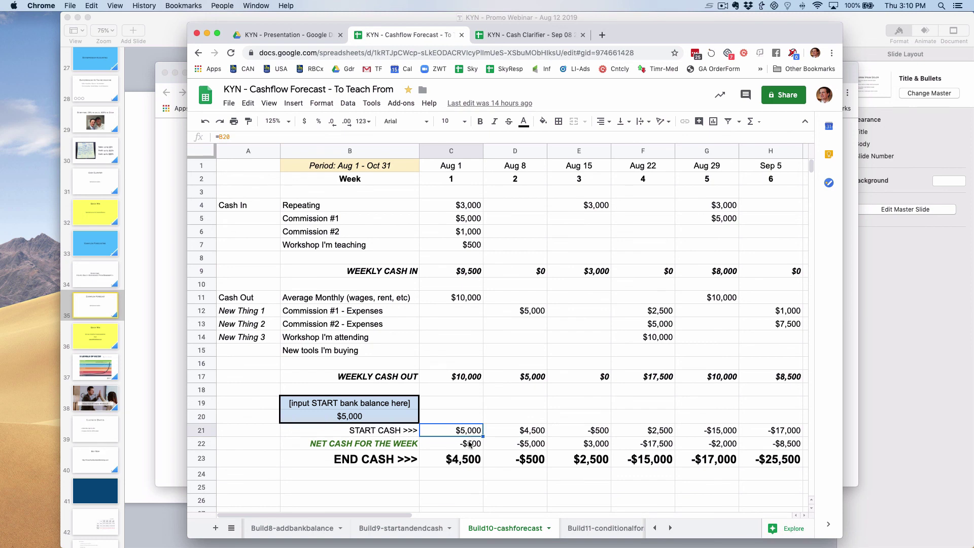
left_click(471, 445)
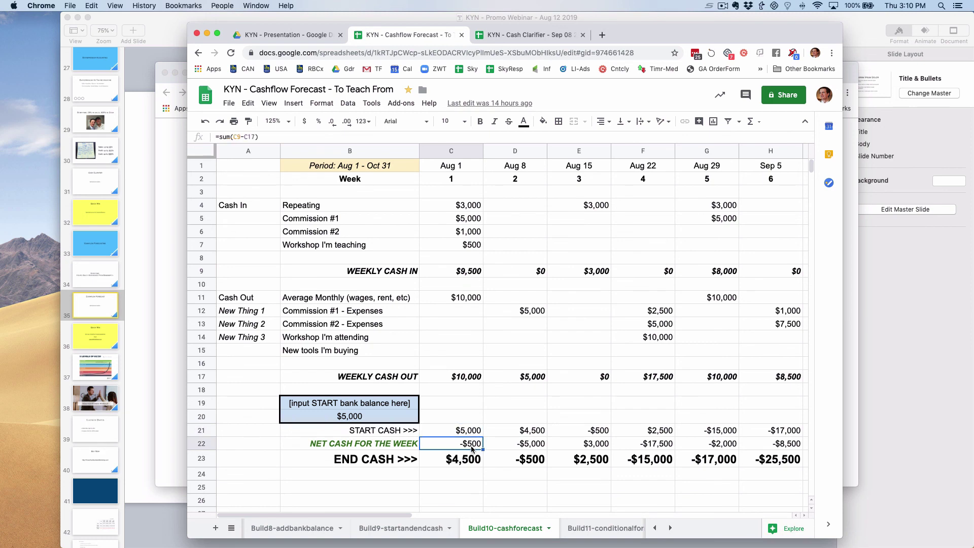
left_click(467, 464)
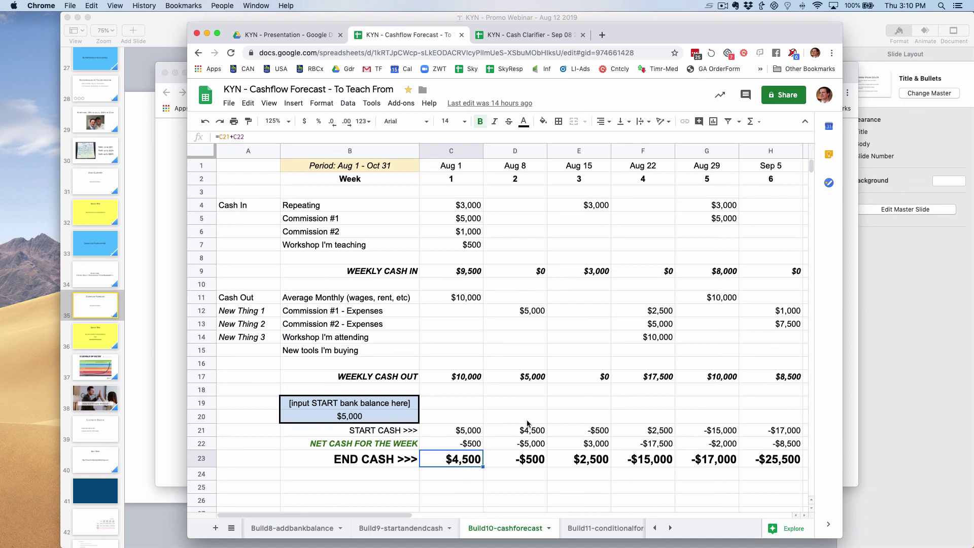
Trace the Aug 8 column from START CASH through weekly cash in, cash out and net cash to END CASH.
left_click(515, 432)
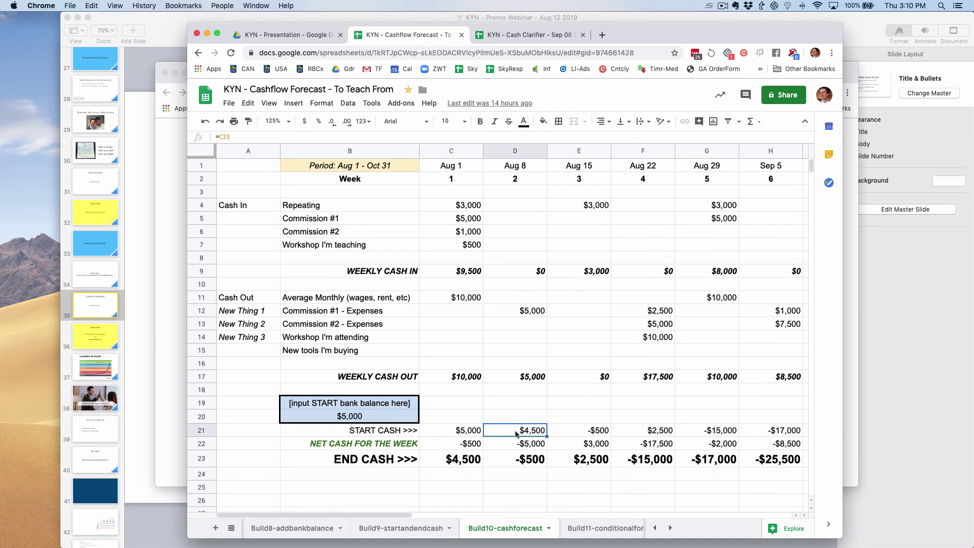
left_click(528, 277)
left_click(510, 378)
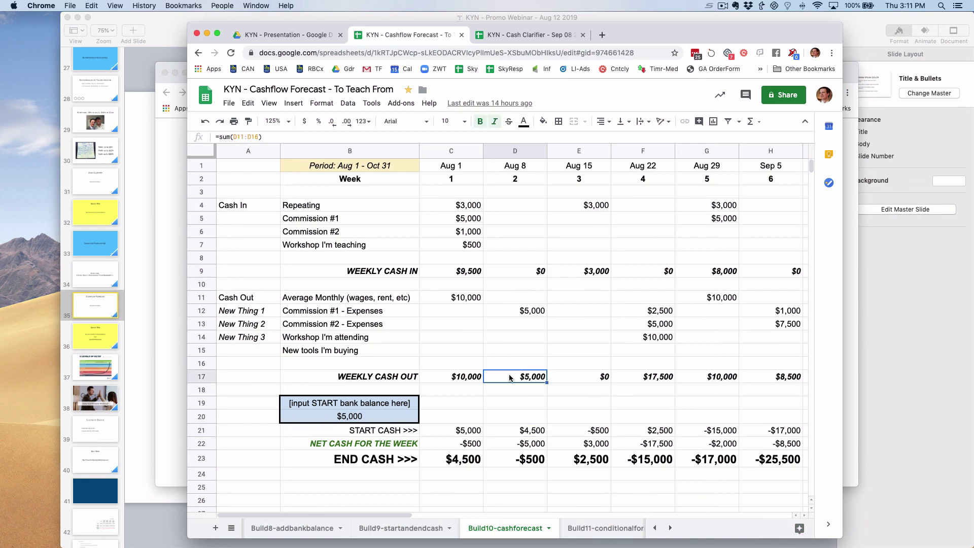
left_click(506, 448)
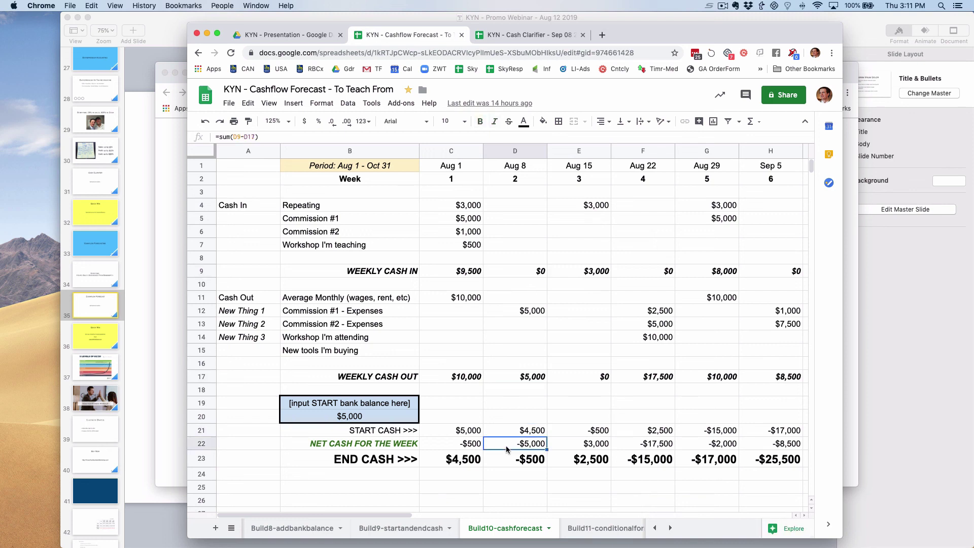
left_click(510, 434)
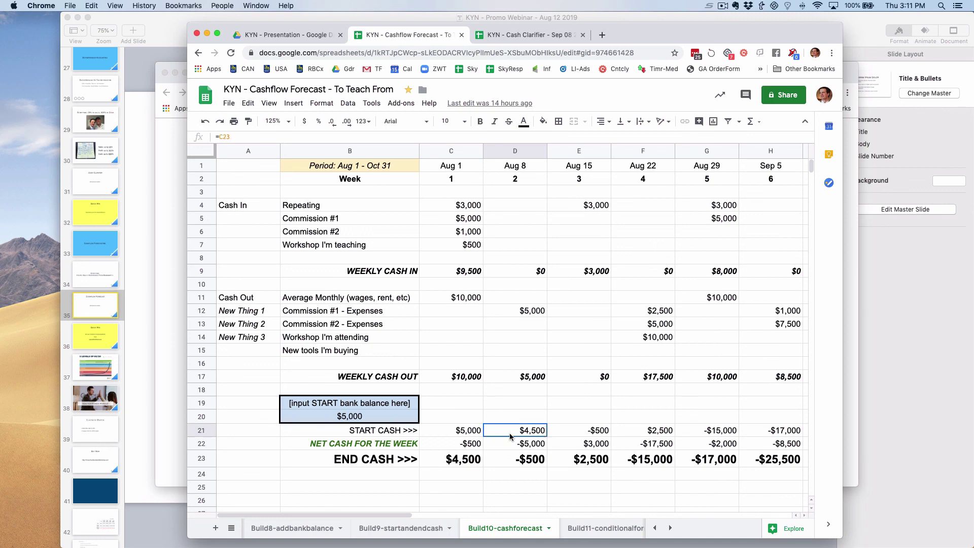
left_click(508, 448)
left_click(506, 463)
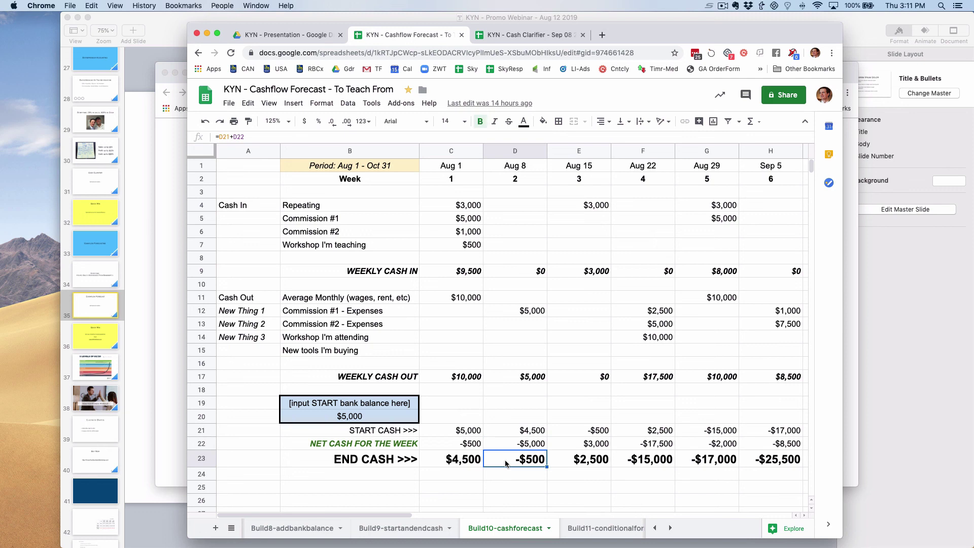
Compare the Aug 15 START CASH with the Aug 8 END CASH it is carried over from.
left_click(576, 430)
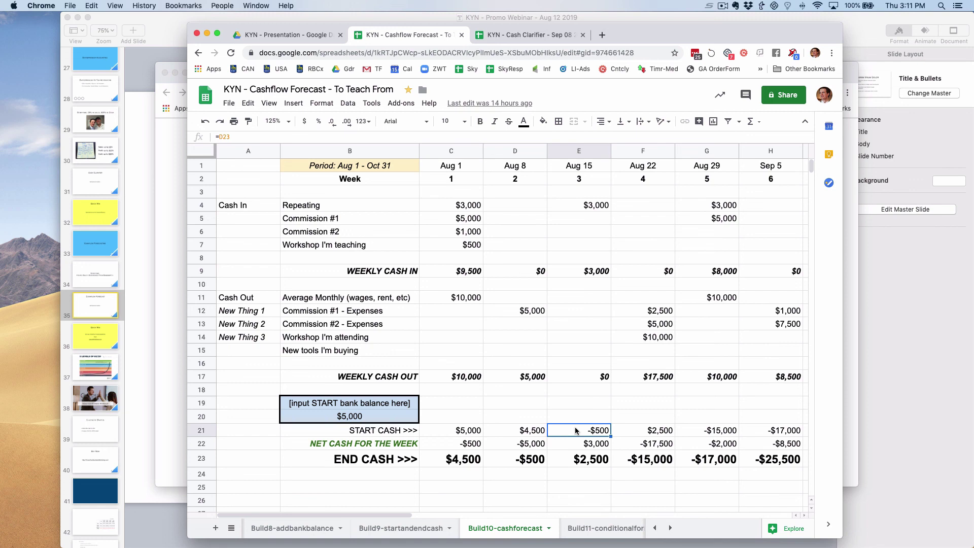
key("Down")
key("Down")
key("Left")
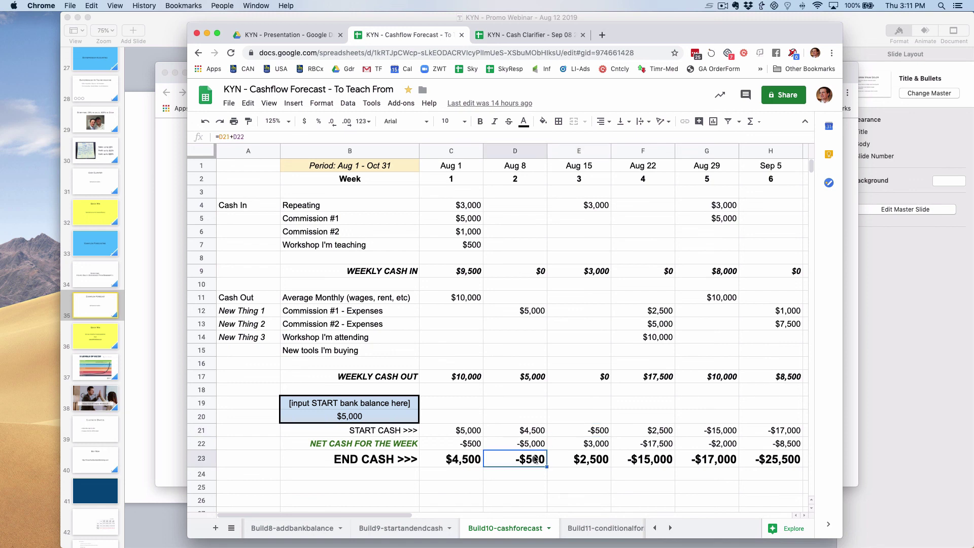
left_click(577, 435)
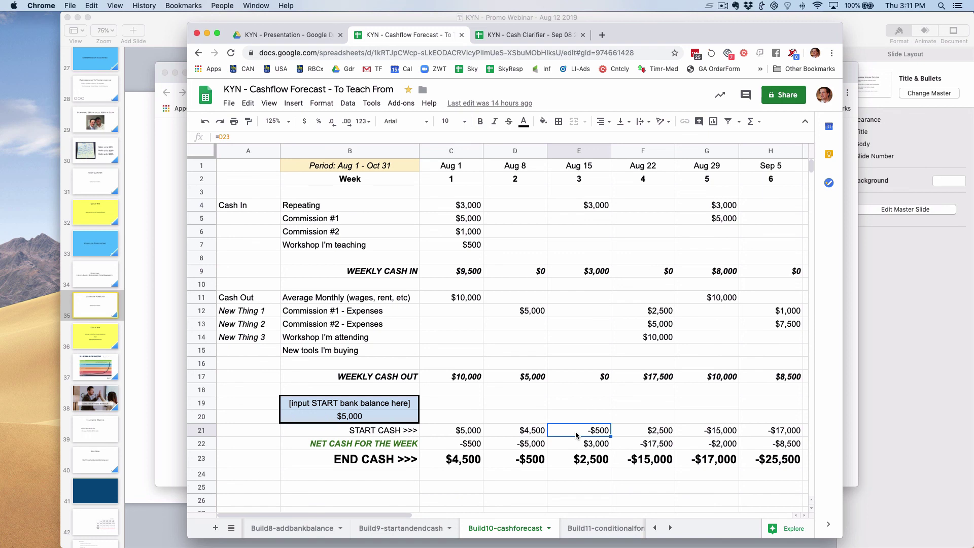
Trace the Aug 15 END CASH from that week's cash in, cash out, START CASH and net cash.
left_click(577, 274)
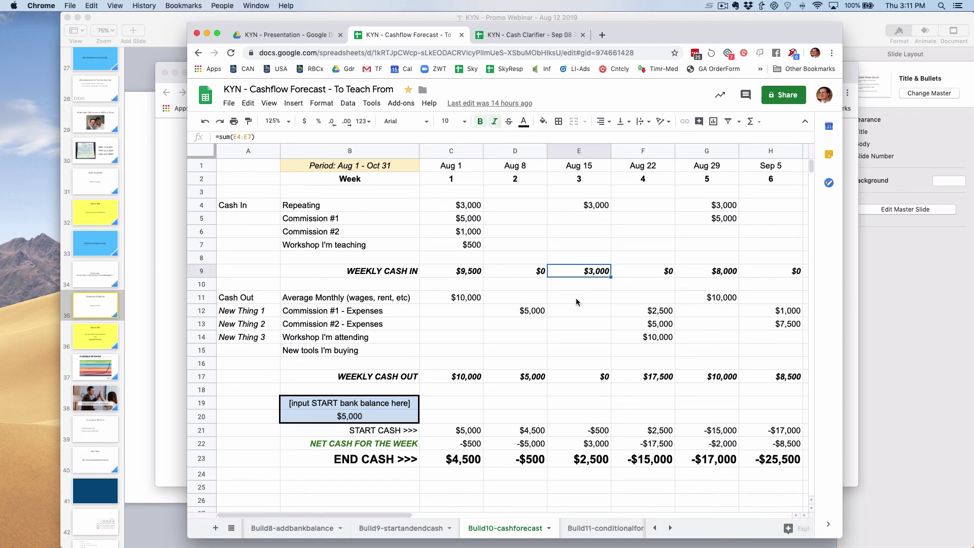
left_click(577, 381)
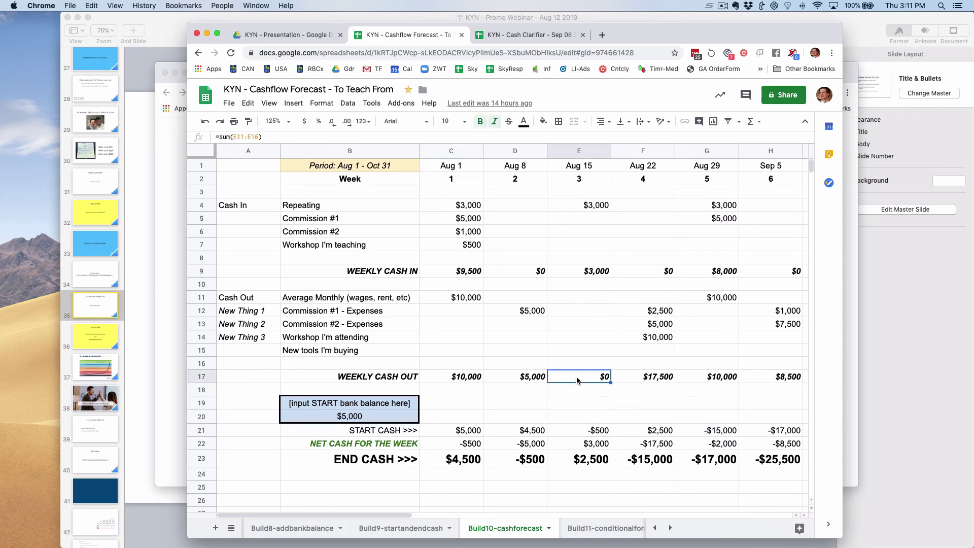
left_click(572, 446)
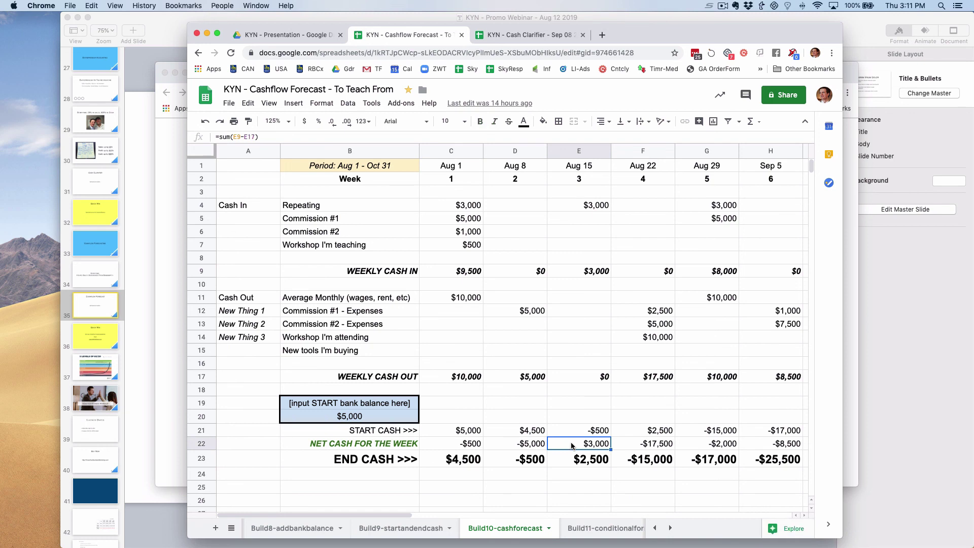
left_click(574, 433)
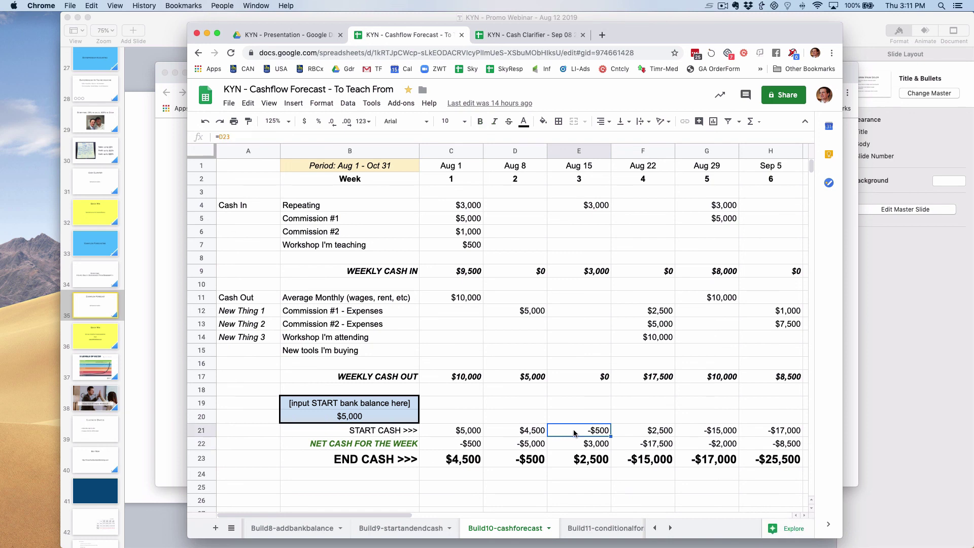
left_click(574, 445)
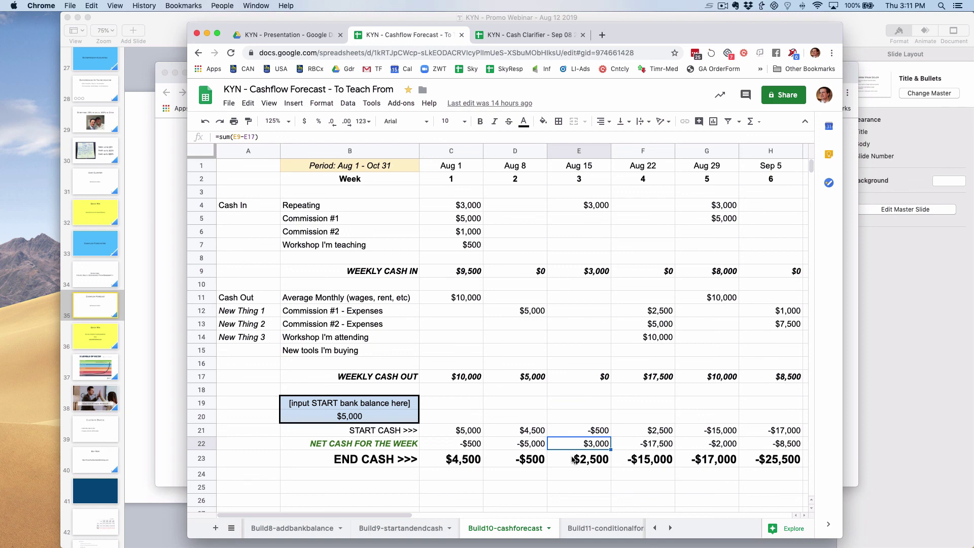
left_click(572, 459)
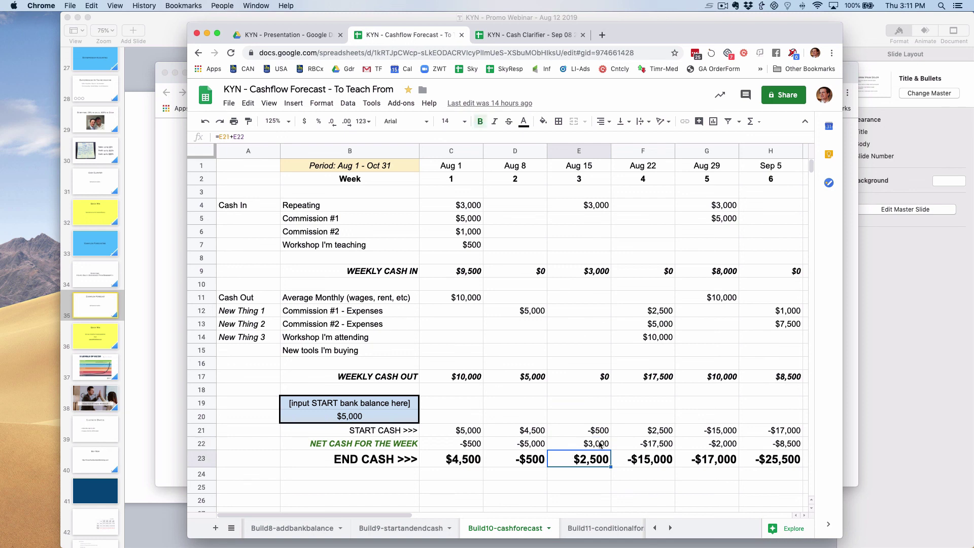
Check the START CASH and END CASH formulas for Aug 22, Aug 29 and Sep 5.
left_click(633, 432)
left_click(634, 465)
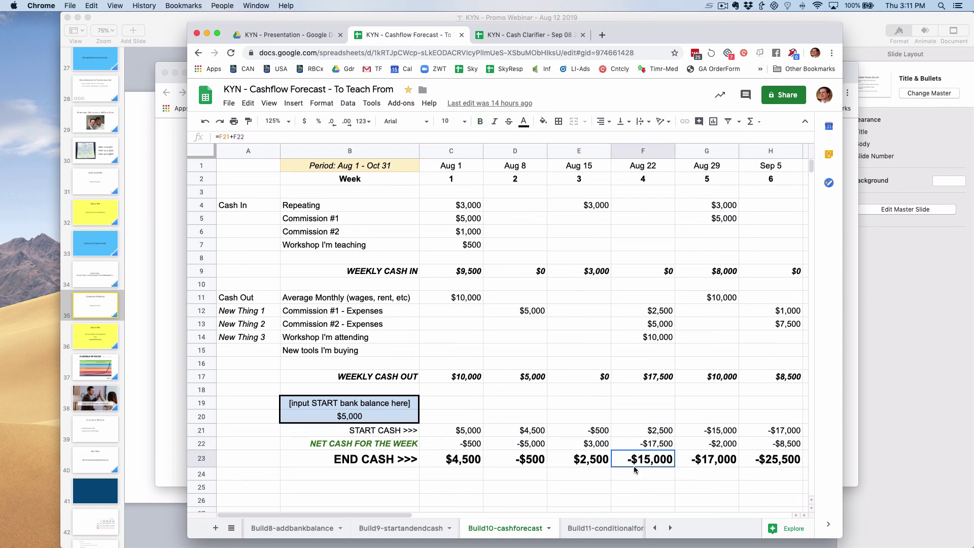
left_click(702, 431)
left_click(707, 462)
left_click(778, 429)
left_click(772, 462)
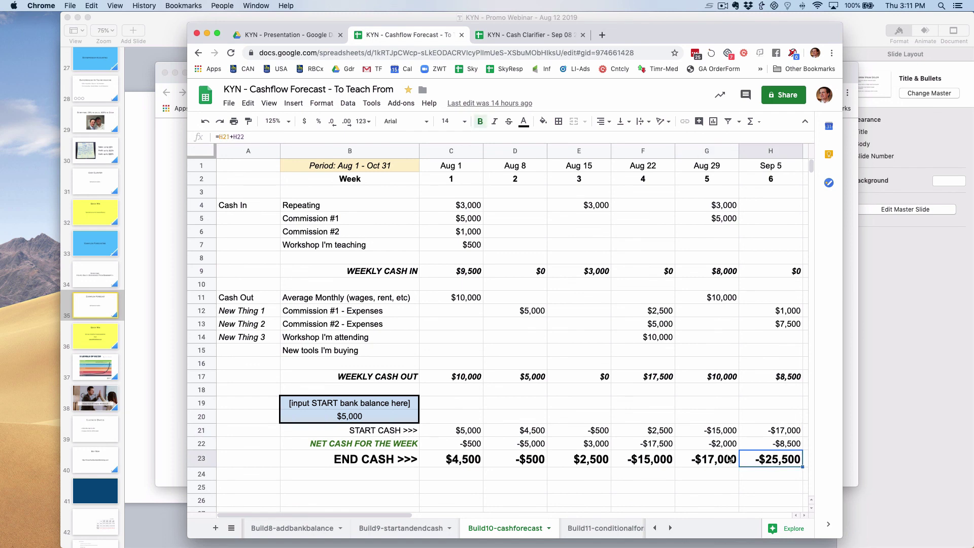
Look through the remaining weeks of the forecast and highlight the whole END CASH row.
scroll(728, 458, "right", 7)
scroll(728, 459, "left", 7)
left_click(198, 458)
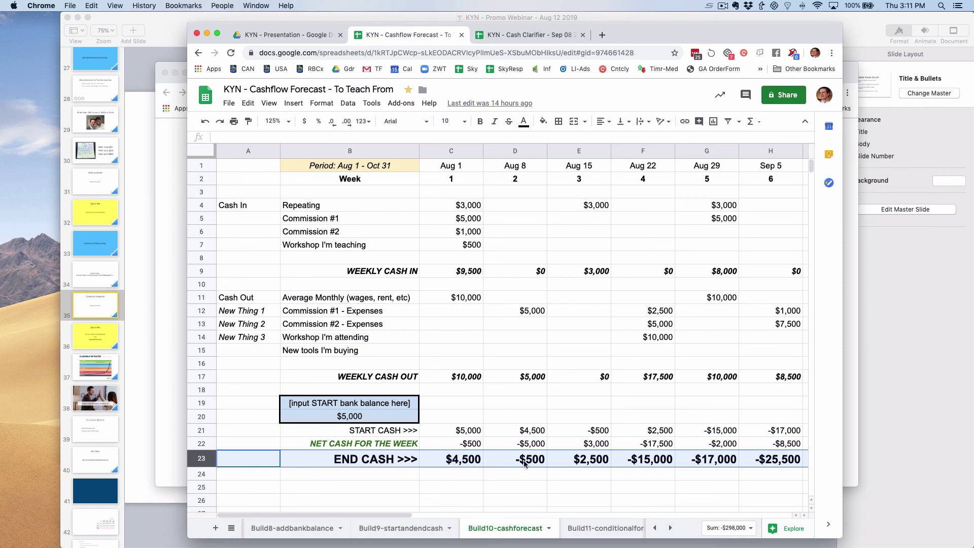
Check the Aug 8 and Aug 22 END CASH, and view the colour-coded version on the Build11-conditionalformatting sheet.
left_click(526, 488)
left_click(522, 463)
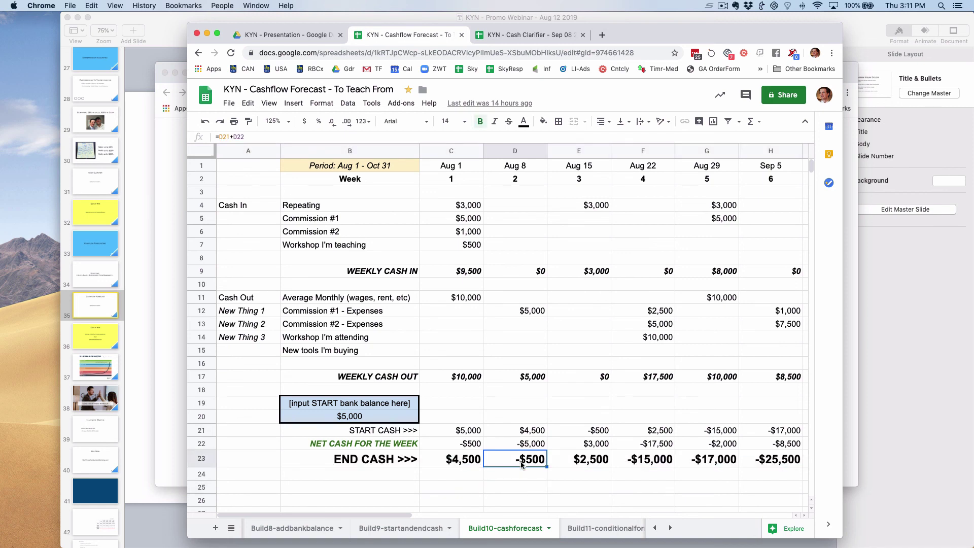
left_click(627, 464)
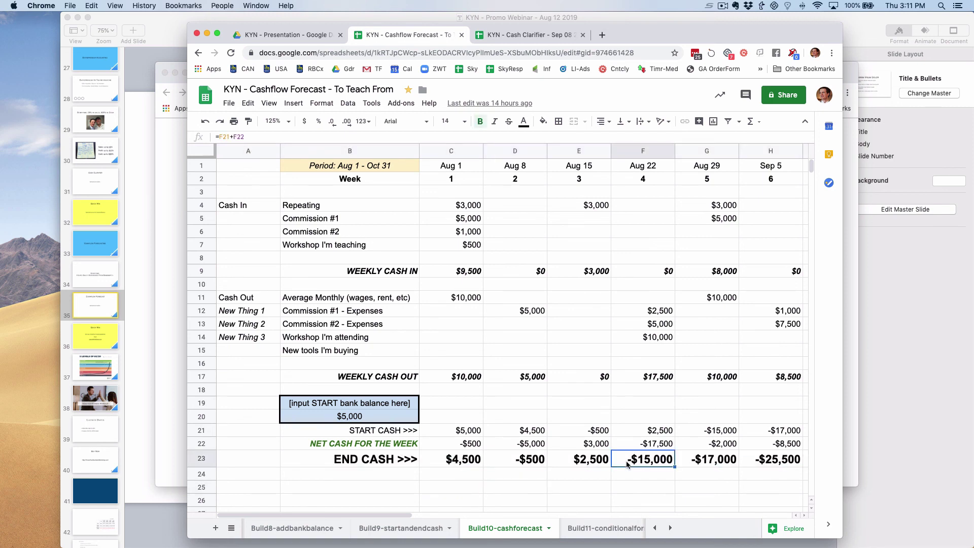
left_click(603, 530)
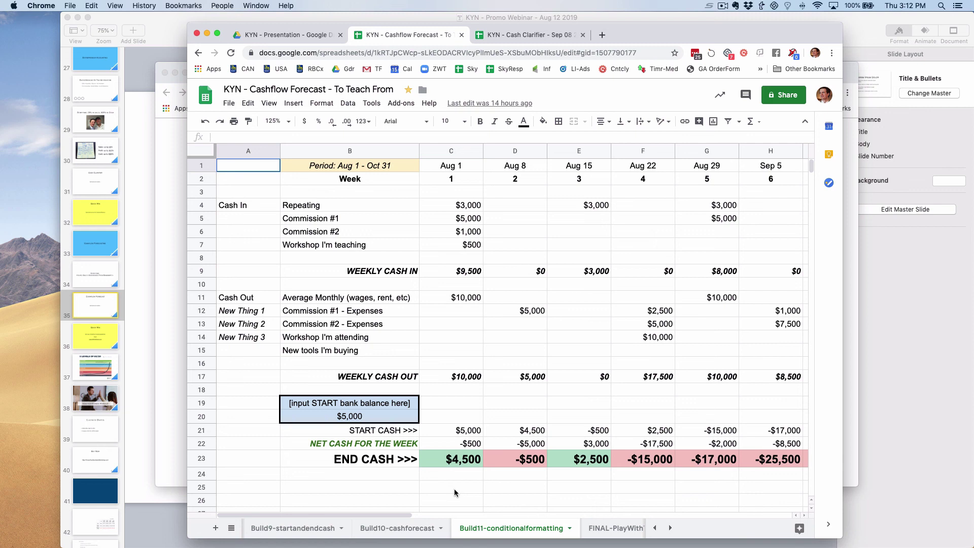
Open the FINAL-PlayWithThis sheet and review the Commission #1 - Expenses row against END CASH across the weeks.
left_click(607, 537)
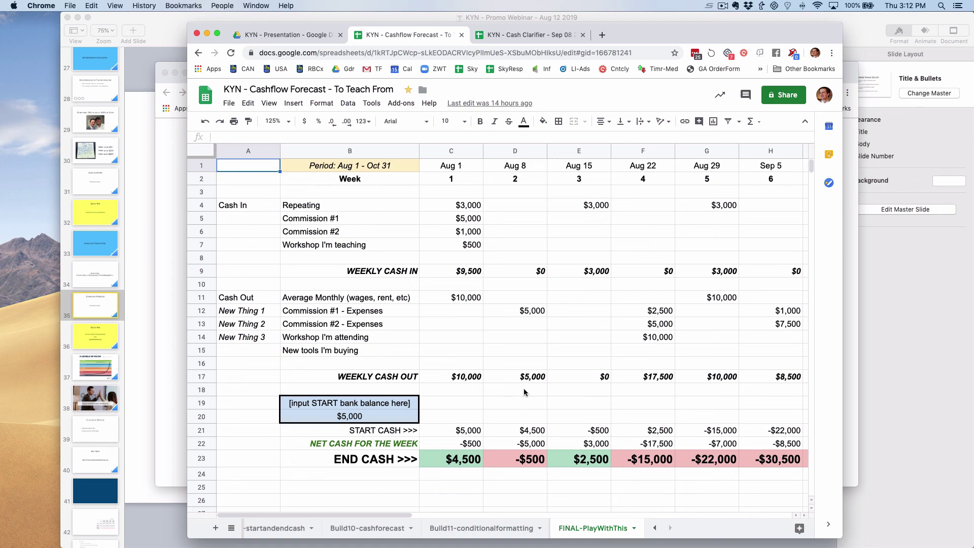
left_click(202, 311)
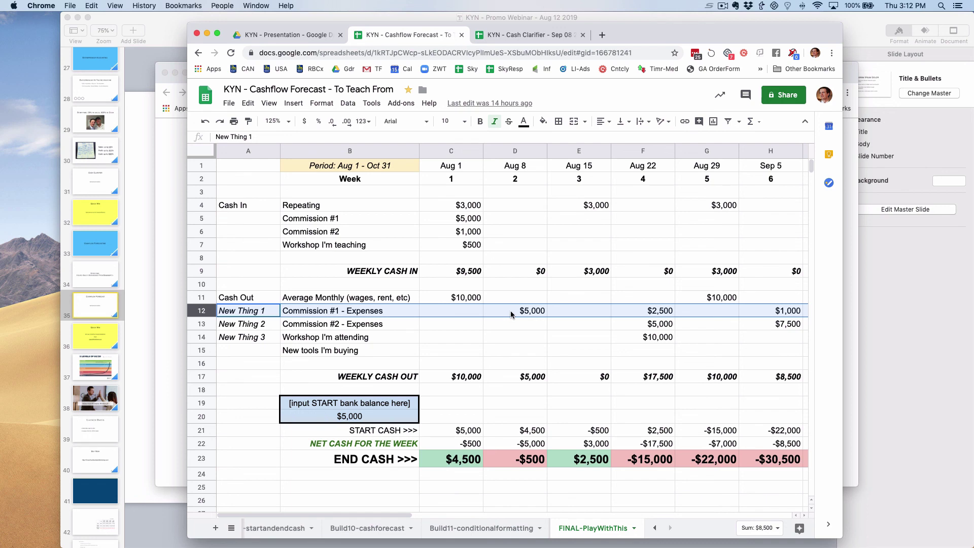
left_click(528, 320)
left_click(528, 315)
left_click(661, 315)
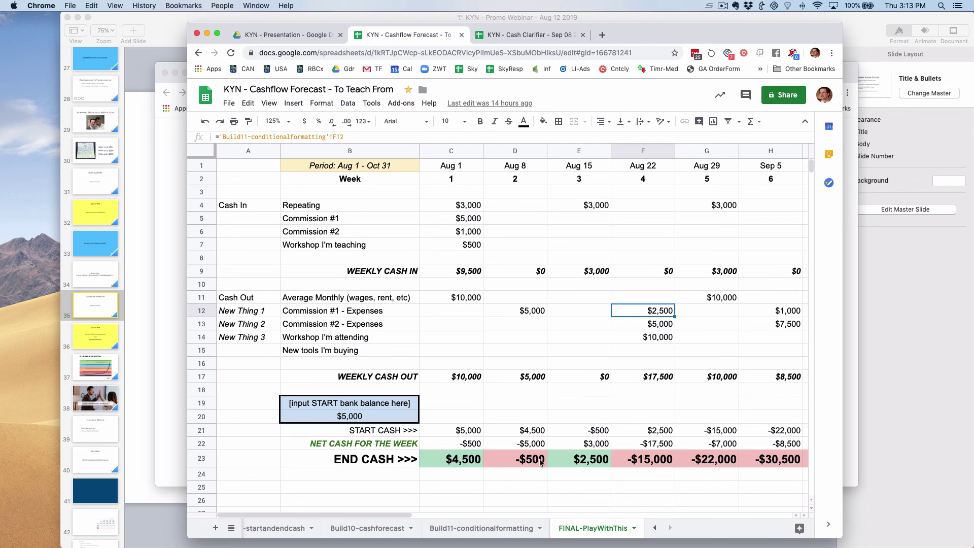
scroll(735, 464, "right", 4)
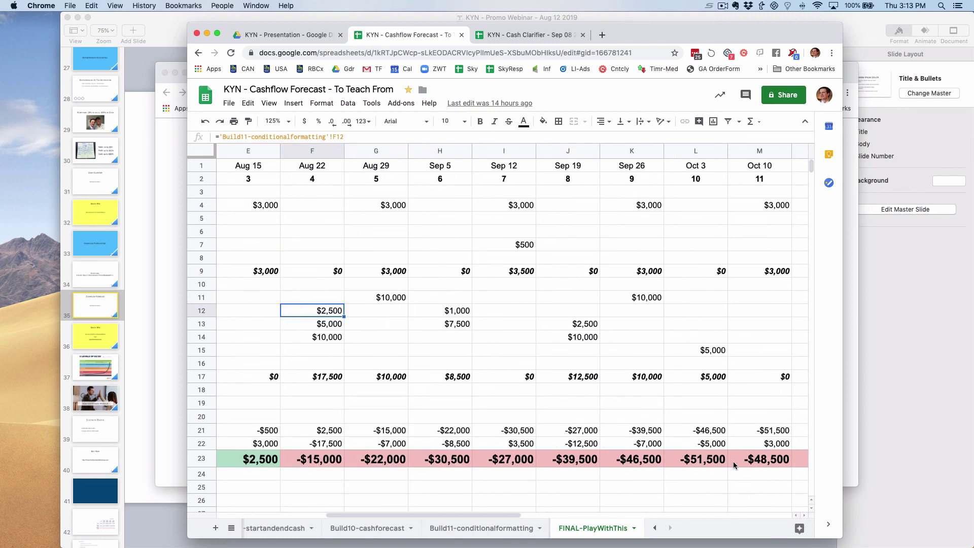
scroll(734, 464, "left", 4)
Set Commission #1 - Expenses to 2500 for Aug 8 and 5000 for Aug 22.
left_click(531, 311)
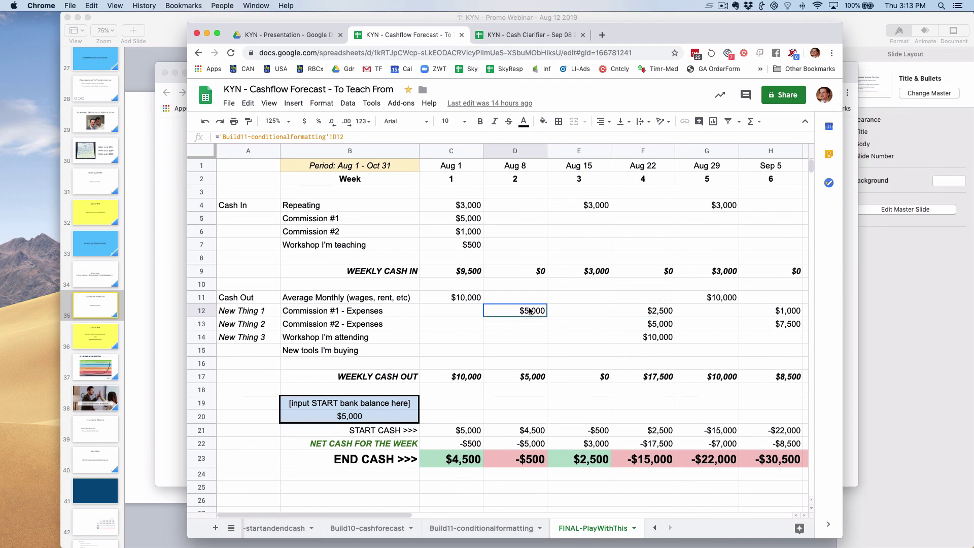
type("2500")
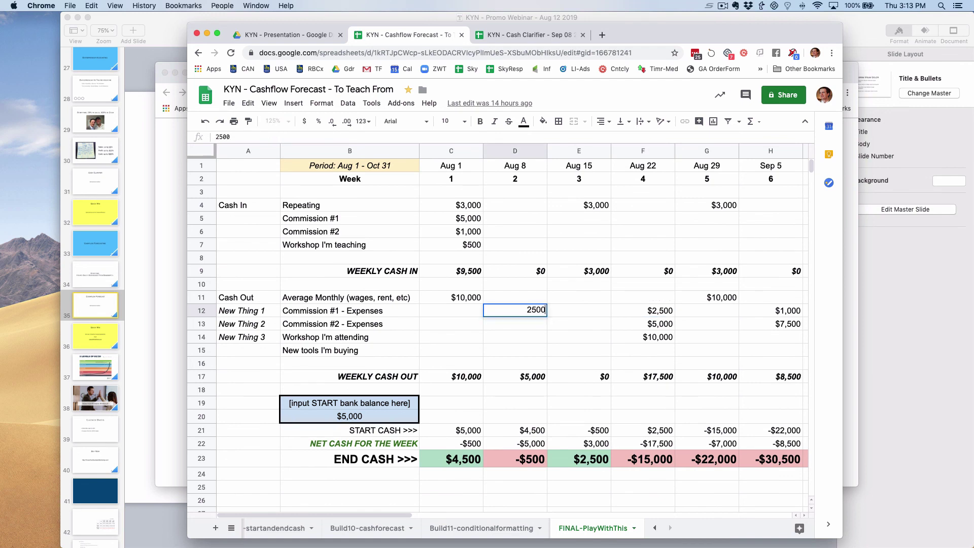
key("Tab")
key("Tab")
key("Tab")
left_click(642, 311)
type("5000")
key("Return")
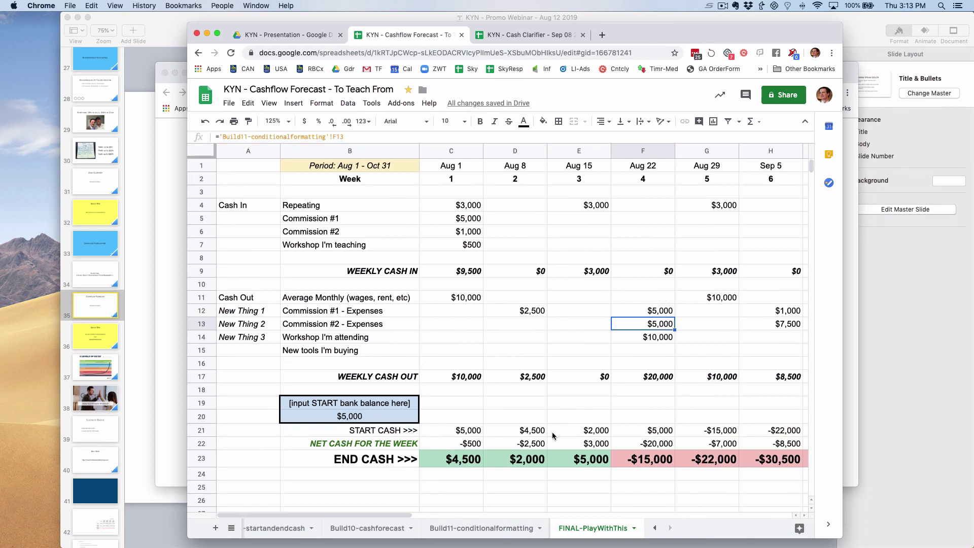
Compare the Aug 8 and Aug 22 Commission #1 expenses with the END CASH of the same weeks.
left_click(521, 311)
left_click(640, 312)
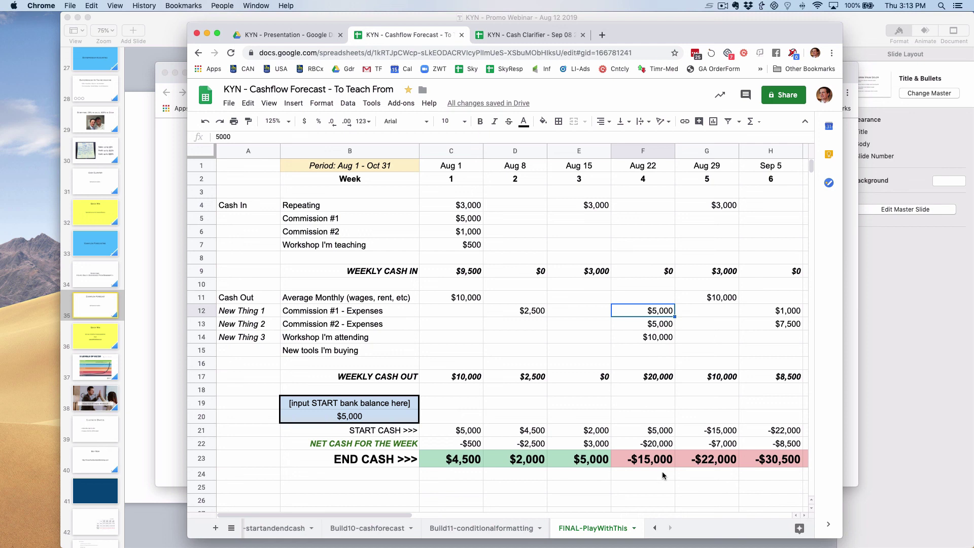
left_click(530, 461)
left_click(653, 461)
left_click(508, 458)
left_click(639, 463)
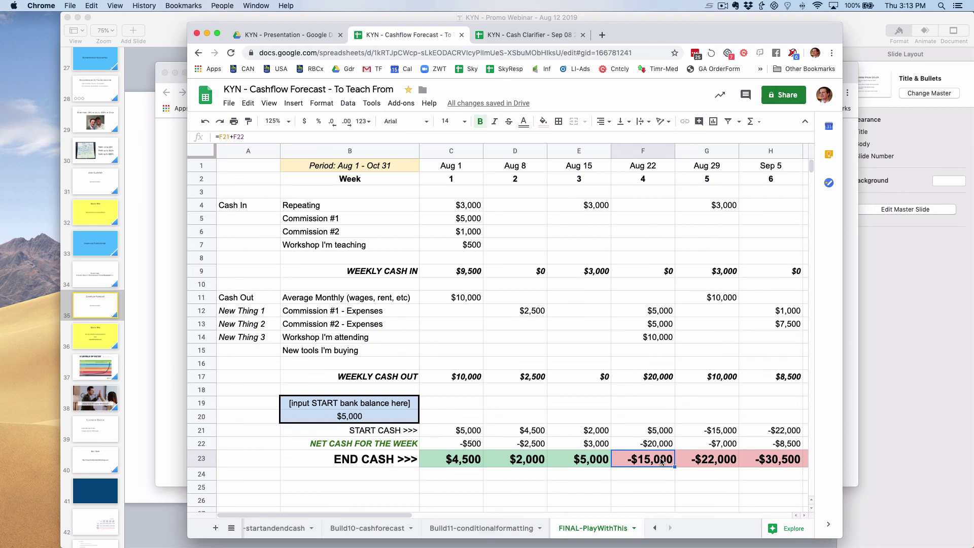
Set the Aug 22 Workshop I'm attending expense to 2500 and check that week's END CASH.
left_click(659, 339)
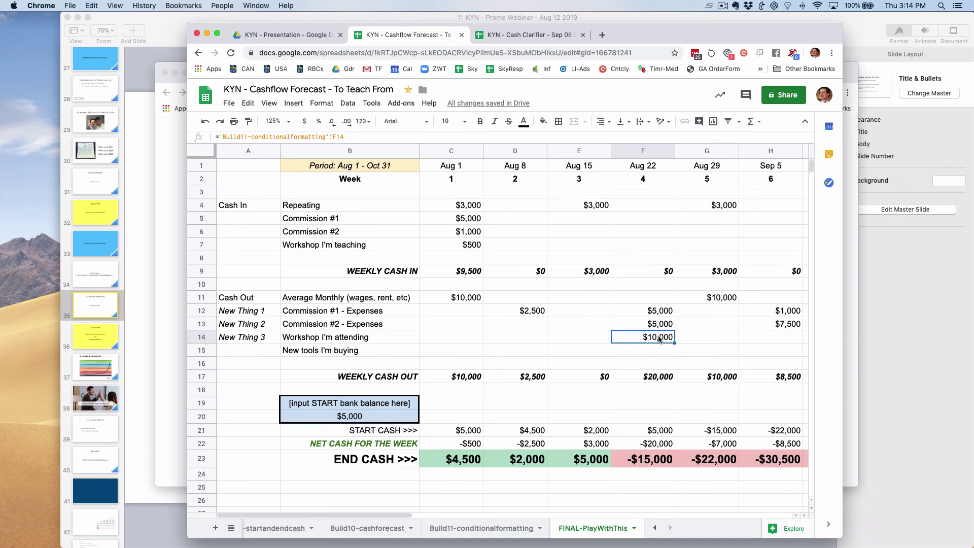
type("2500")
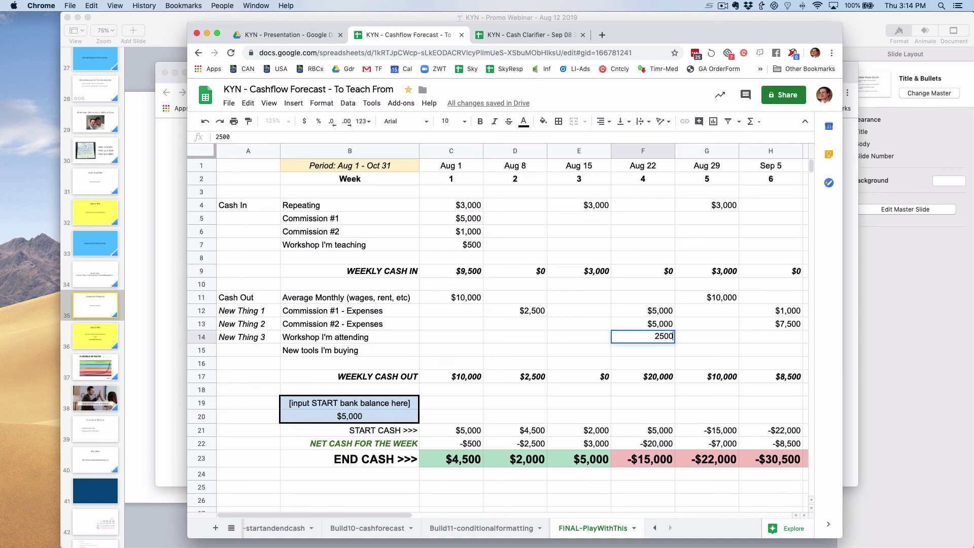
key("Return")
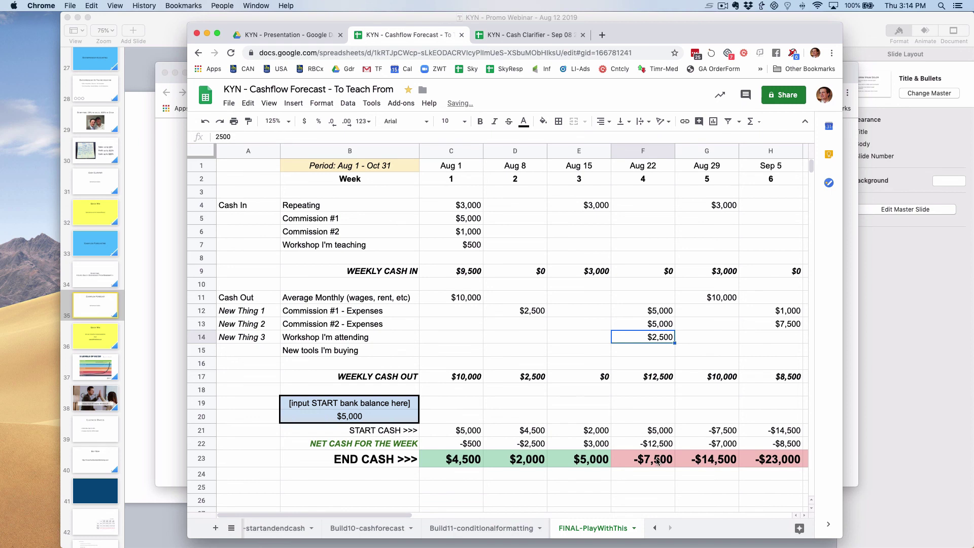
left_click(657, 461)
left_click(653, 339)
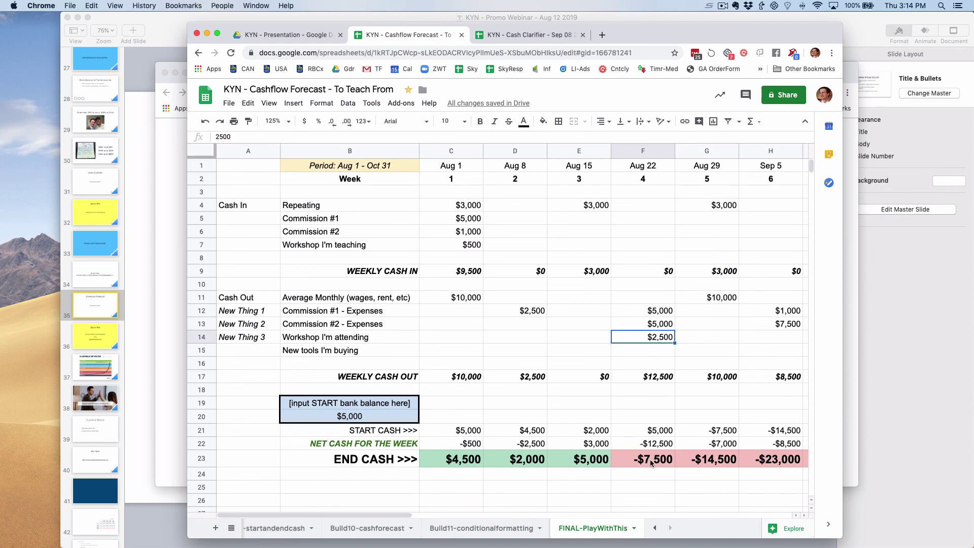
left_click(650, 458)
left_click(651, 344)
Insert a Cash In row above Workshop I'm teaching, label it Loan from my LOC and enter 2500 for Aug 1.
left_click(201, 245)
right_click(201, 245)
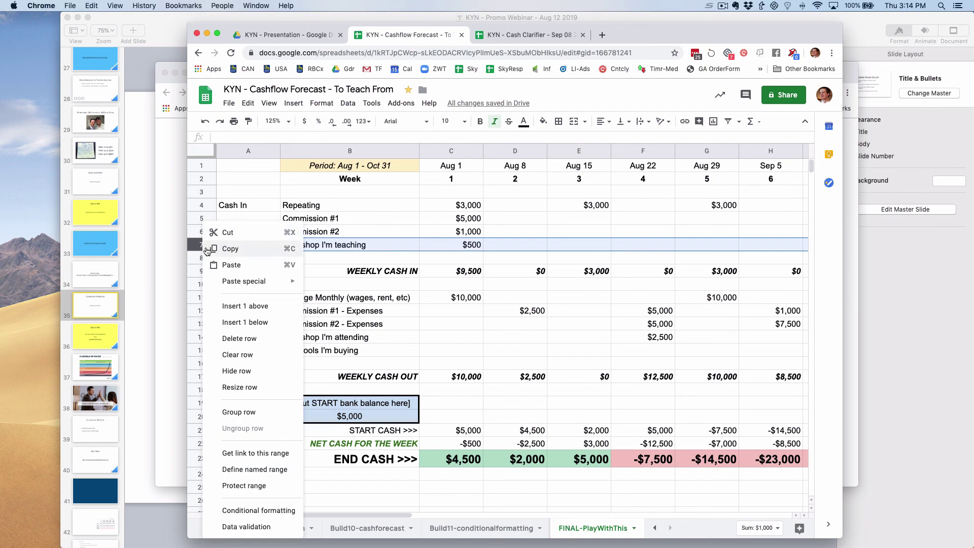
left_click(237, 305)
left_click(306, 246)
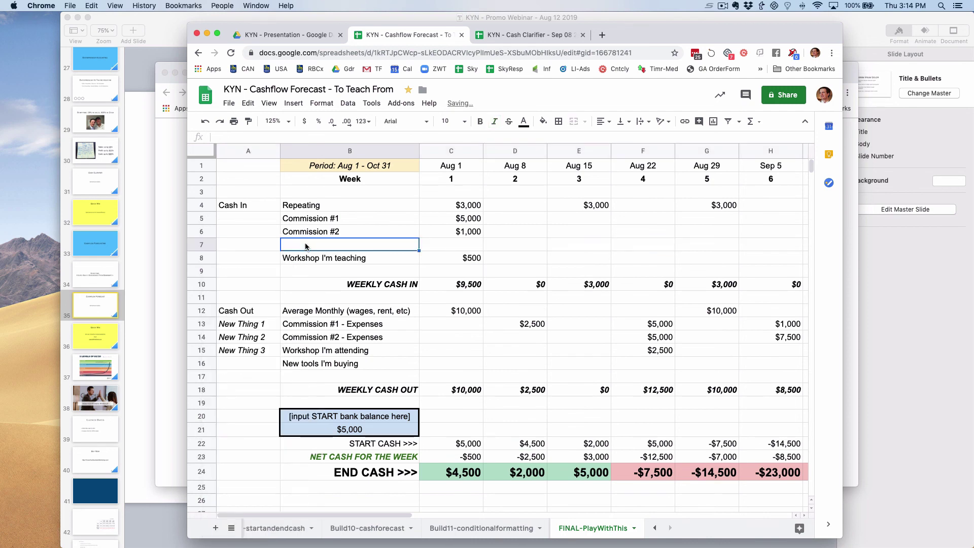
type("L")
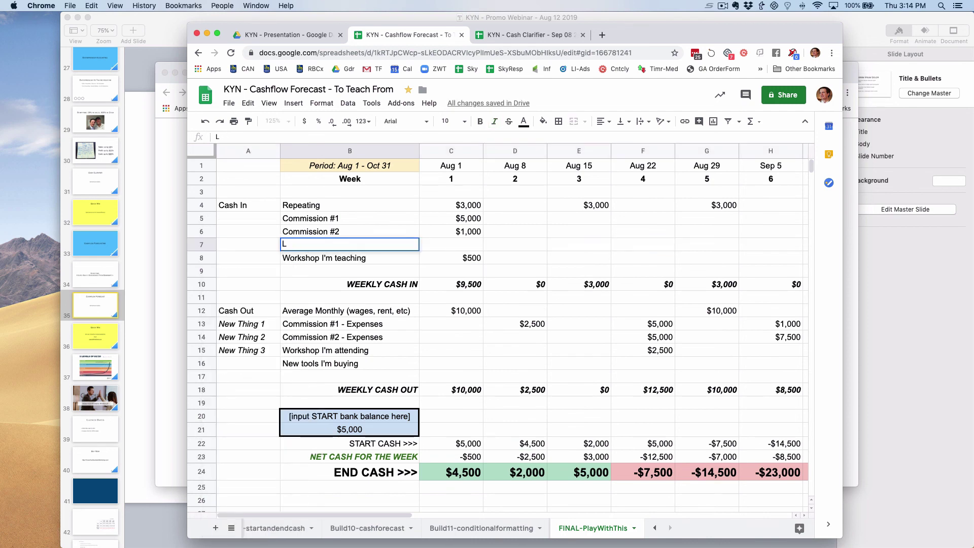
type("oan from my LOC")
key("Tab")
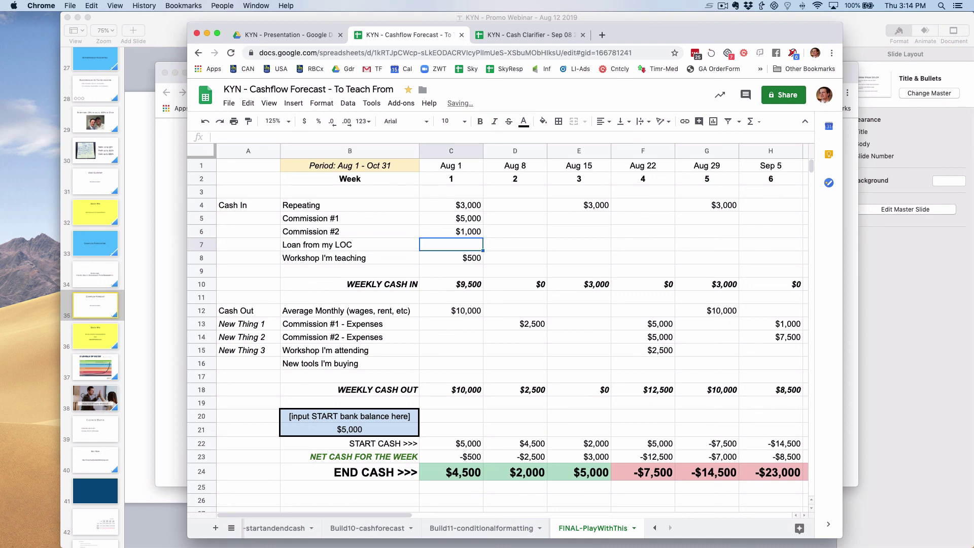
type("2500")
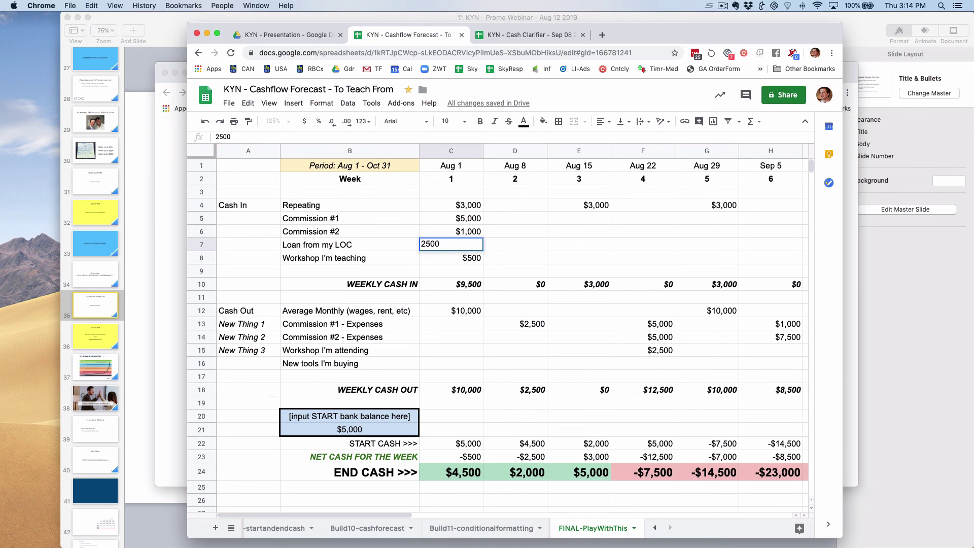
key("Return")
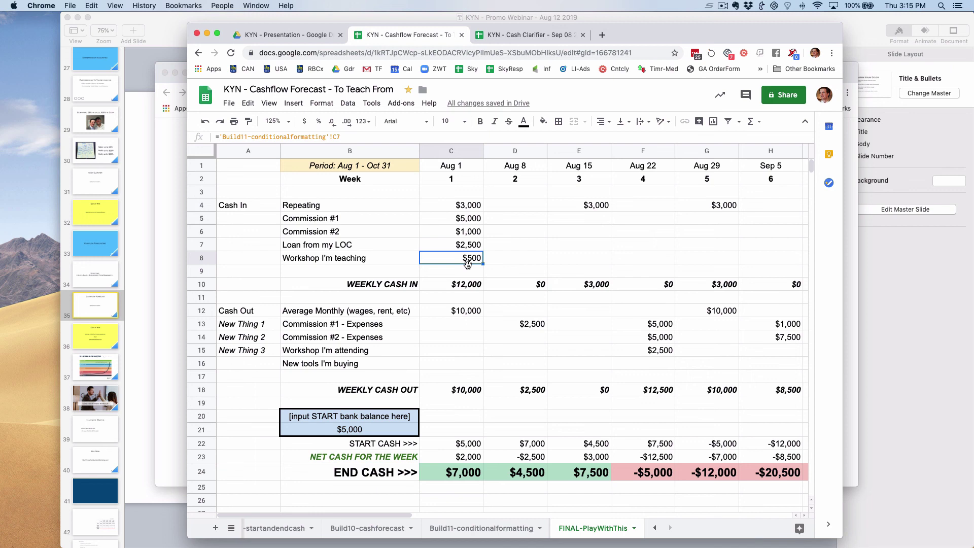
Clear the Aug 1 amount for Workshop I'm teaching and rename that row Launch mini-intensive.
key("Delete")
key("Left")
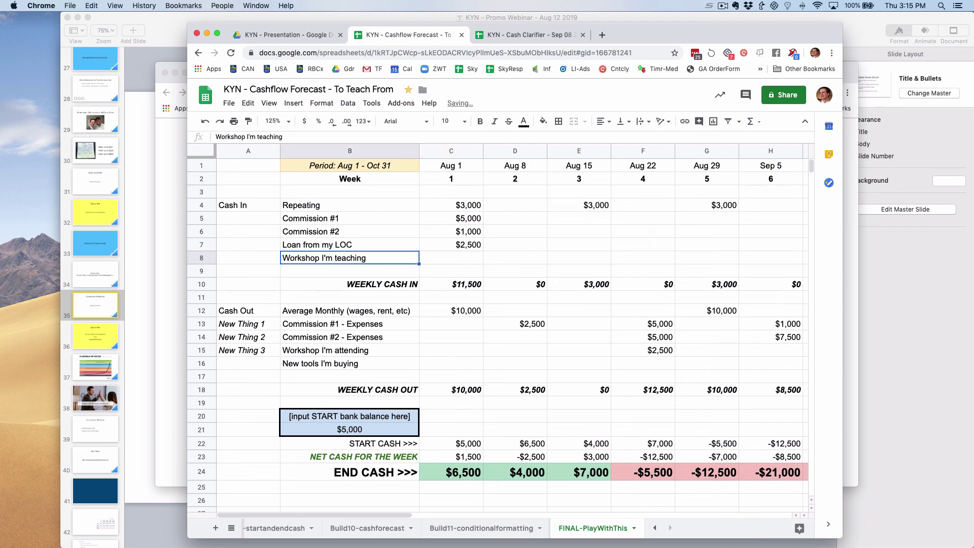
type("Launch m")
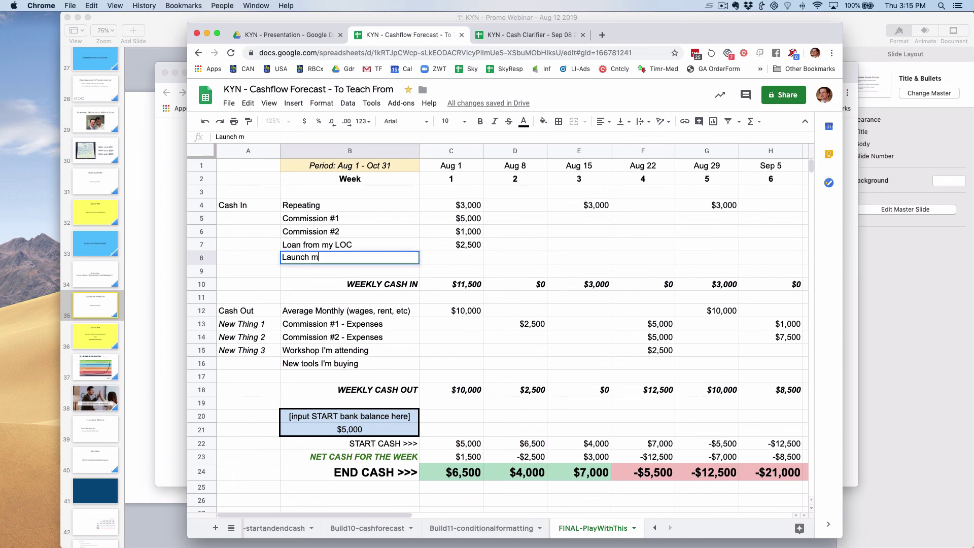
type("ini-intensive")
key("Tab")
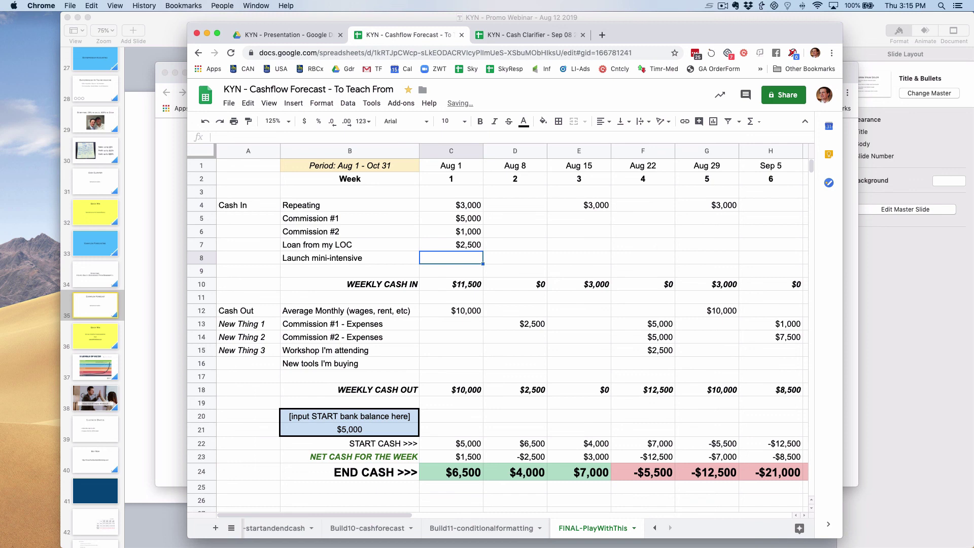
Enter 7500 as the Launch mini-intensive income for Aug 15.
key("Right")
key("Right")
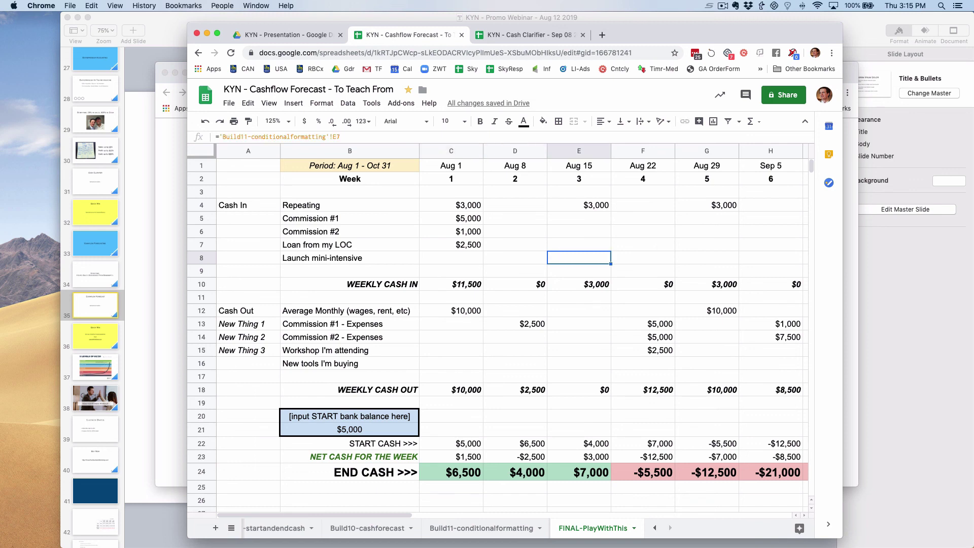
key("BackSpace")
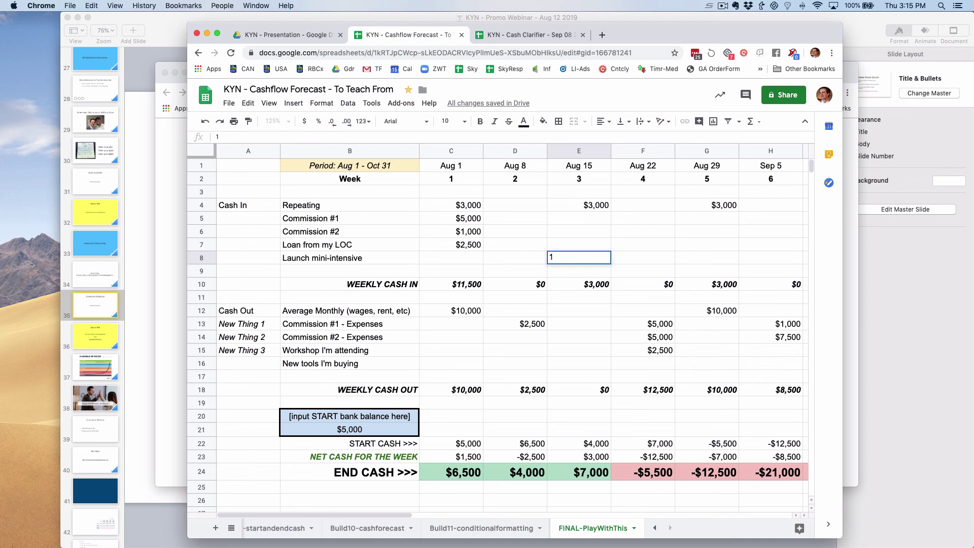
type("7500")
key("Return")
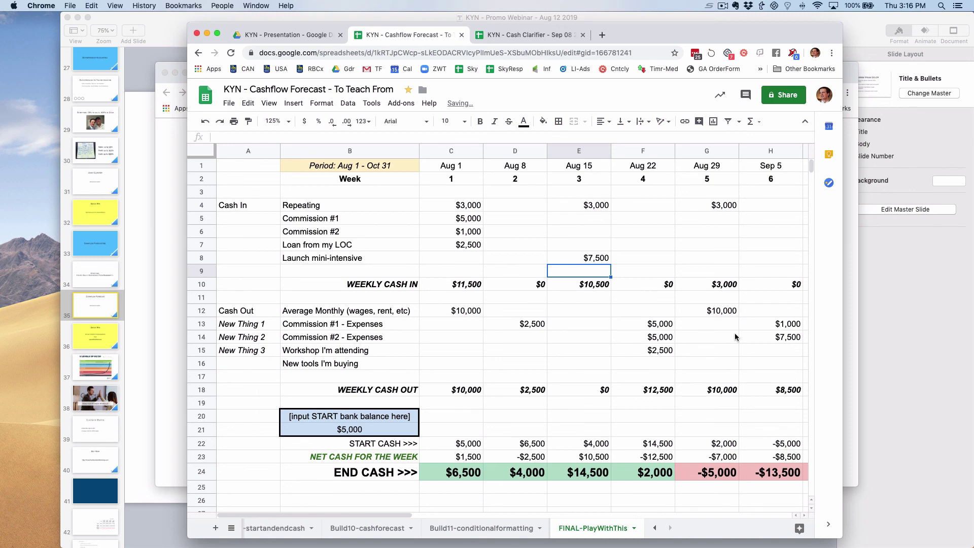
Review the adjusted scenario: the Launch mini-intensive, loan, Commission #1 and workshop expense rows, and the Aug 8 column.
left_click(390, 260)
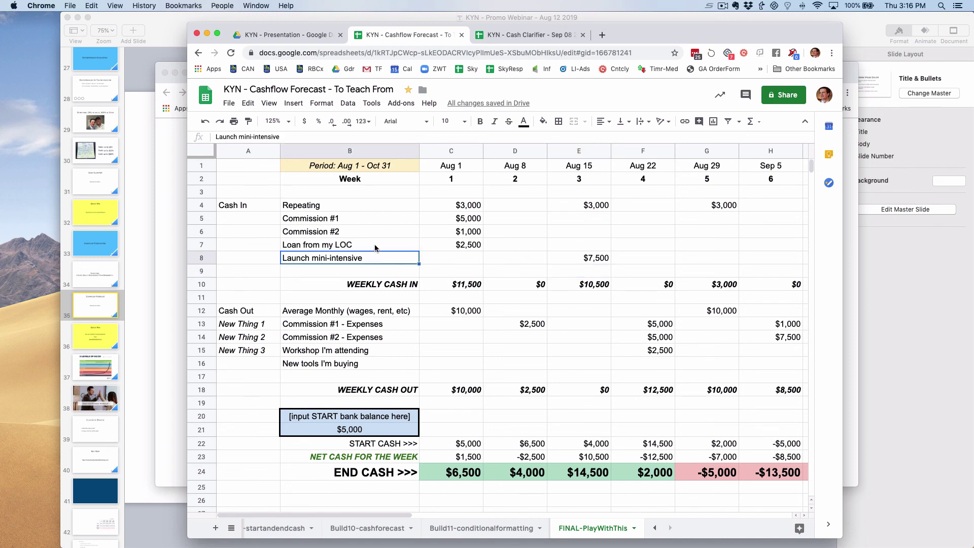
left_click(371, 245)
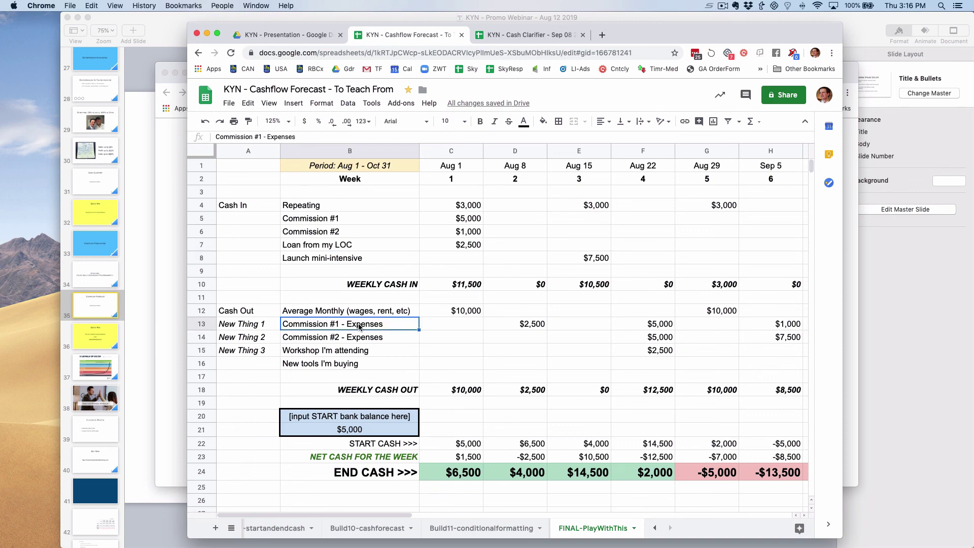
left_click(206, 325)
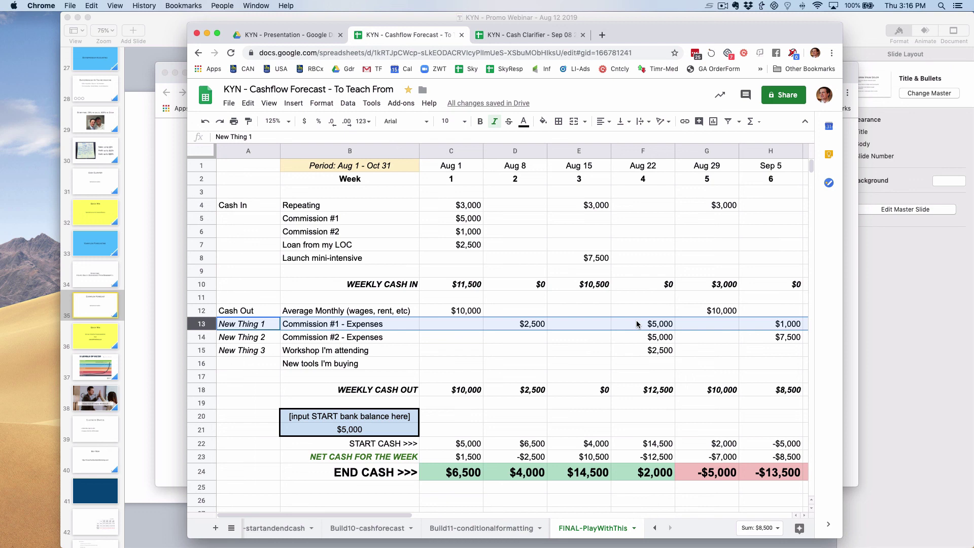
left_click(506, 151)
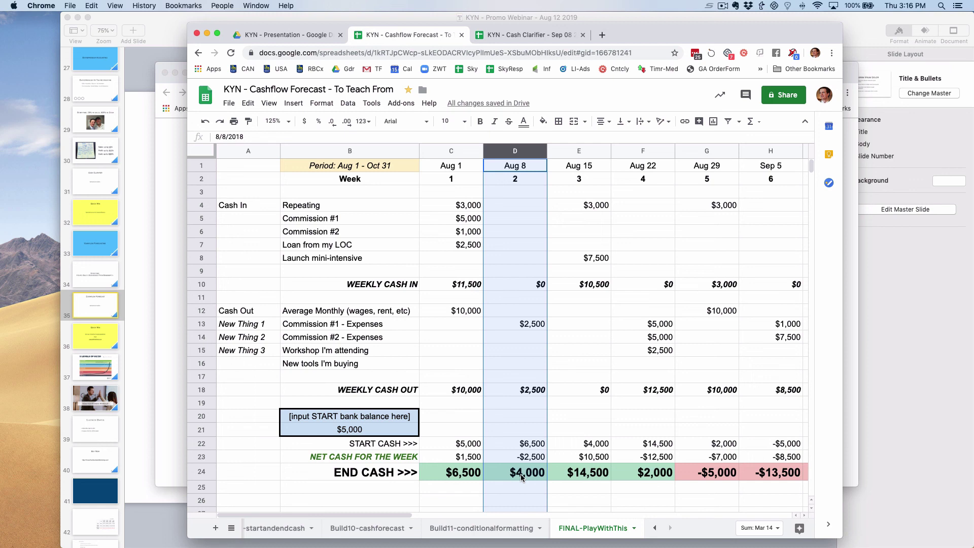
left_click(201, 257)
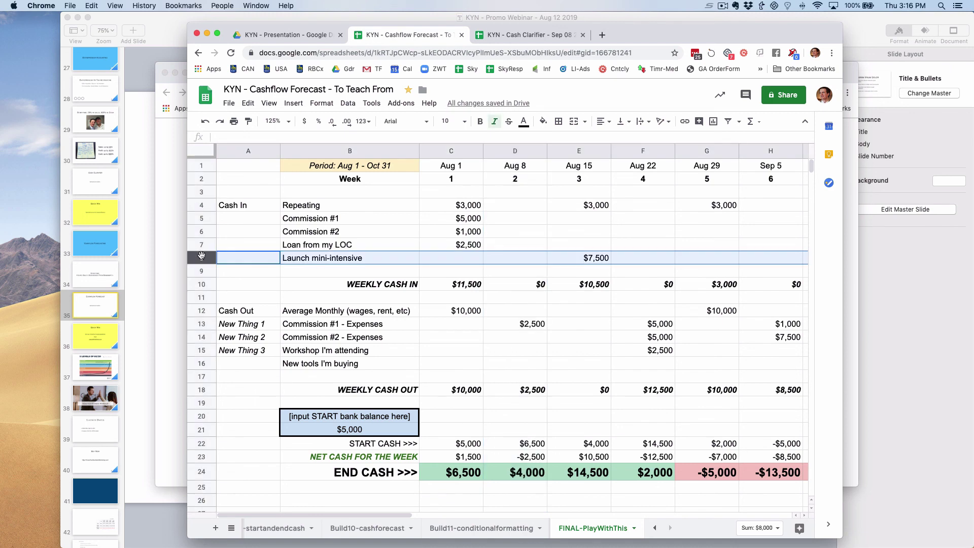
left_click(202, 325)
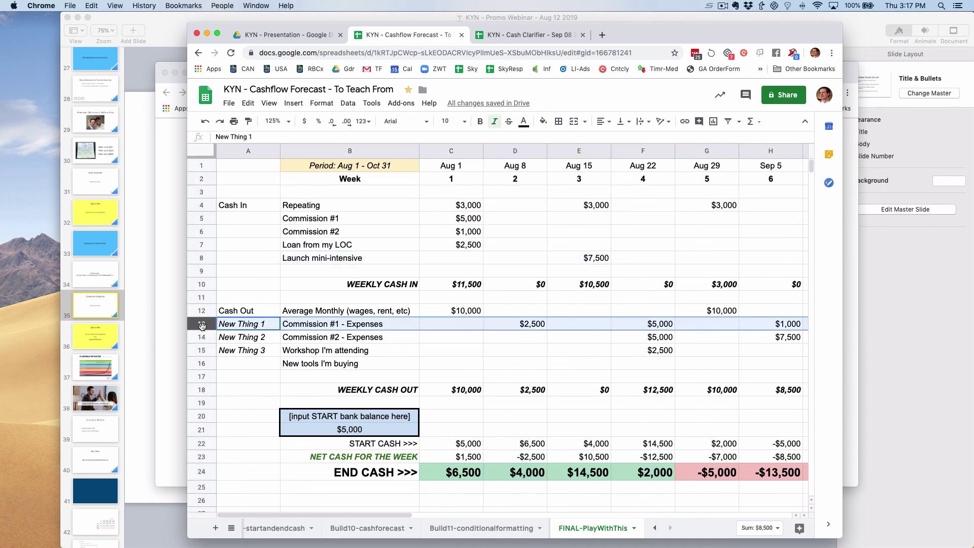
left_click(198, 351)
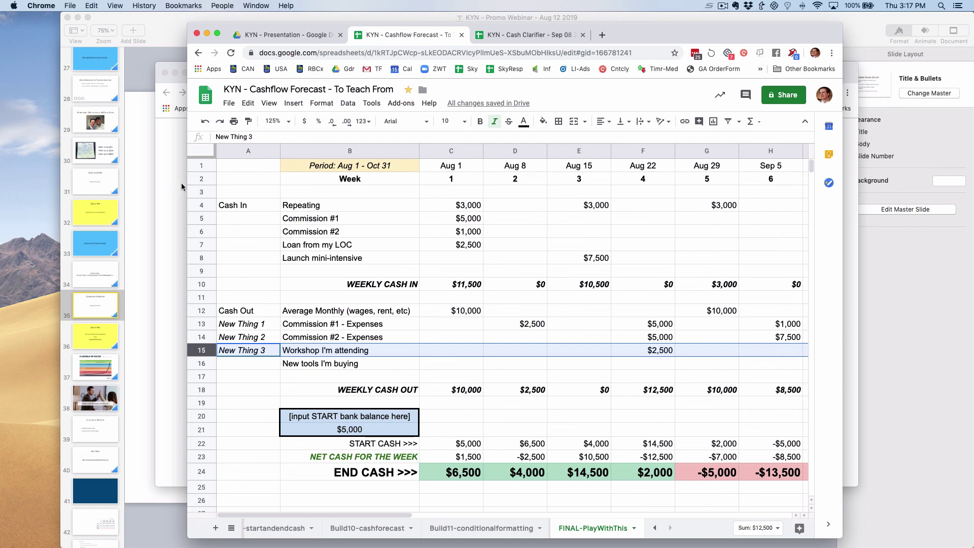
Switch to the Keynote presentation and resume the slideshow at the Cashflow Forecast slide.
left_click(146, 230)
left_click(276, 30)
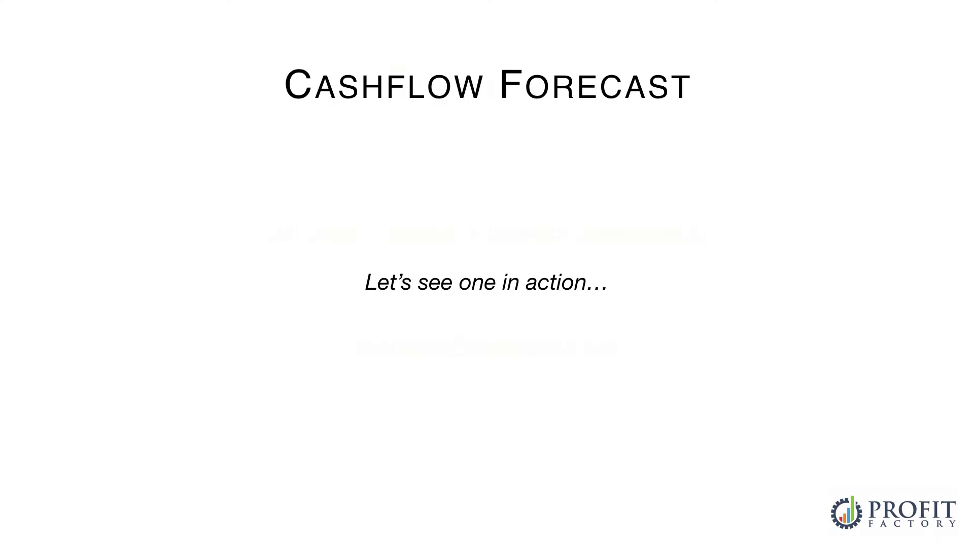